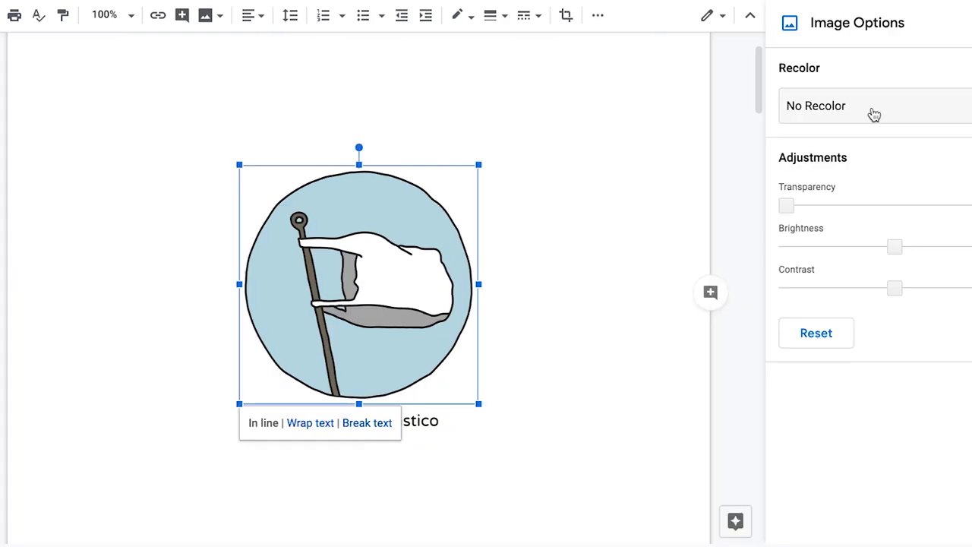
Try red and teal recolours on the logo, then restore its original colours.
left_click(870, 113)
left_click(945, 276)
left_click(870, 106)
left_click(821, 416)
left_click(870, 125)
left_click(816, 145)
left_click(89, 458)
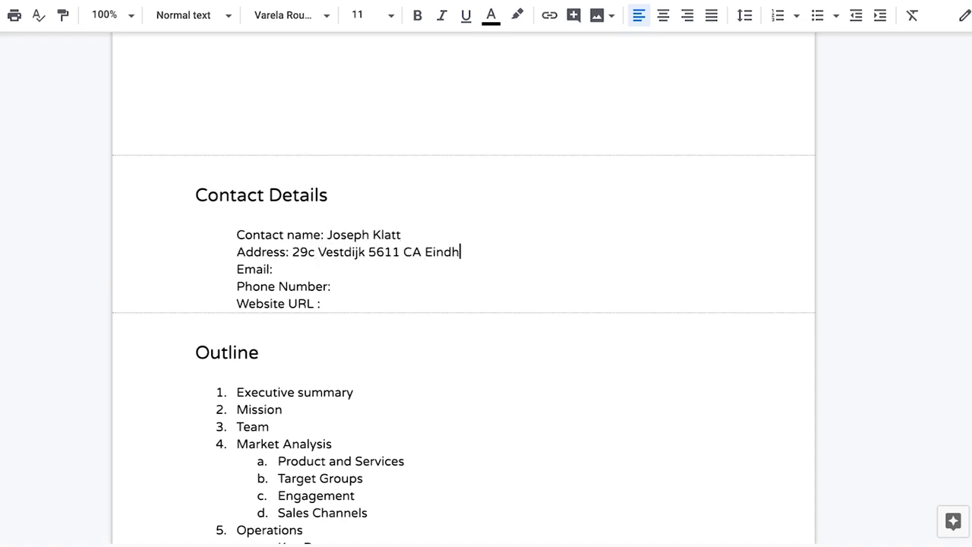
Finish the contact e-mail address and begin the phone number with +1.
type(".com")
key("Down")
type("+1")
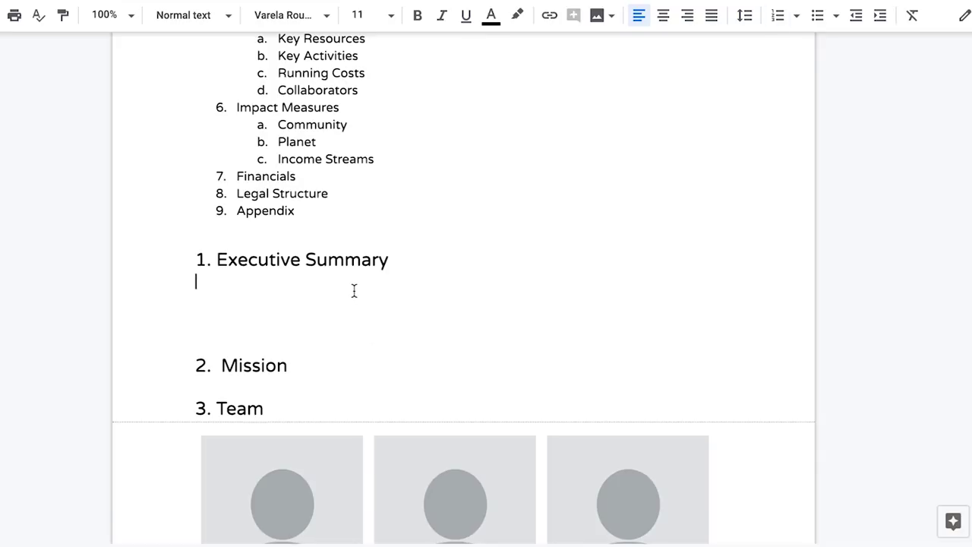
Write the Executive Summary on plastic pollution's 2050 projections and the Westfield shredding system.
key("Return")
type("Plastic Pollution is a massive problem ")
type(" It is projected that in 2050 there will be more pla")
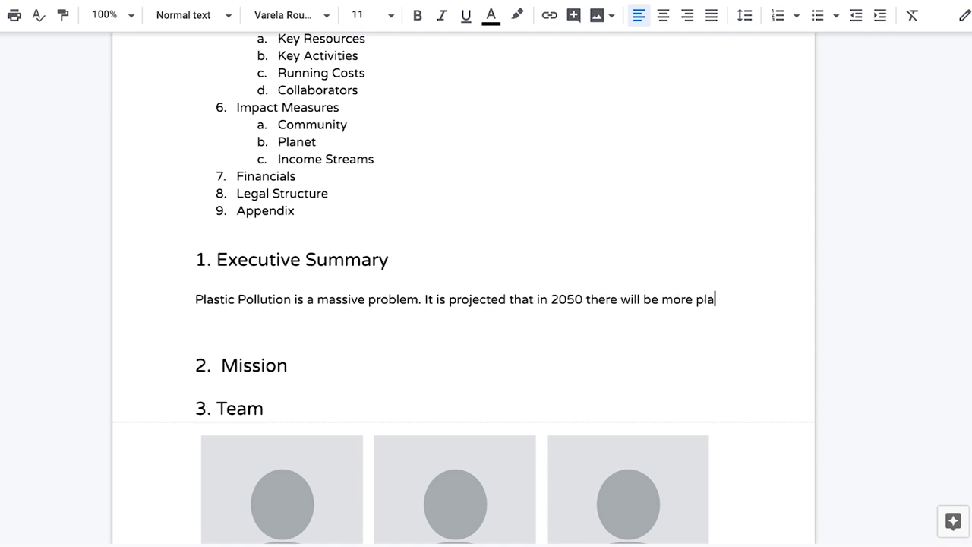
type("stic in the ocean than fish. Our solution is to develop a collection, sorting and shredding system for ")
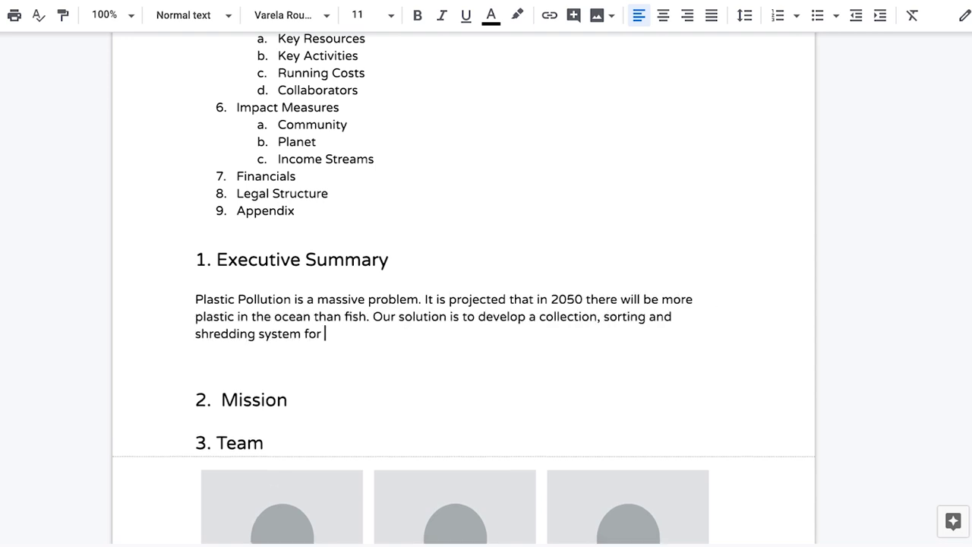
type("handling plastic waste in Westfield that could otherwise enter the ocean or ")
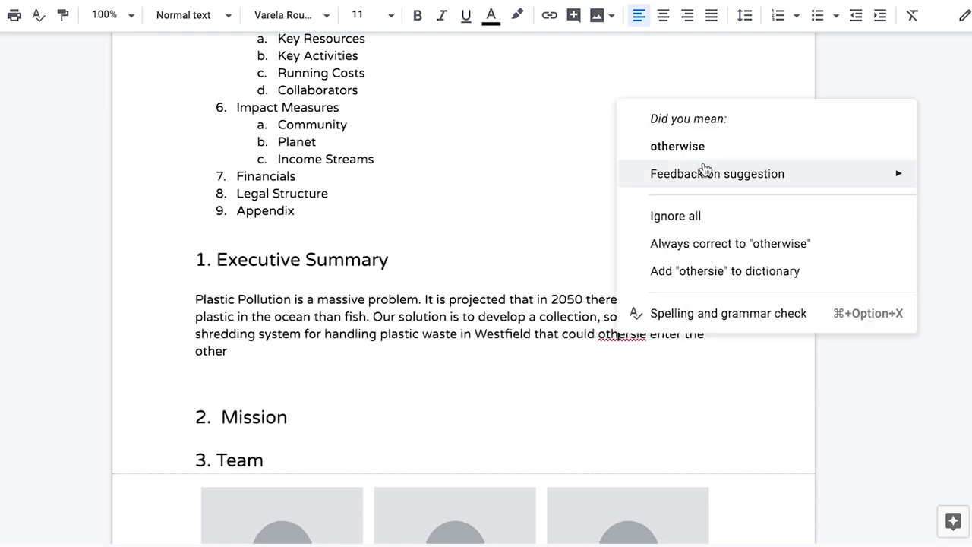
type("be burned. We will be using the Precious Plastic shredder to process this material and send it ")
type("or it to be turned into new valuable products")
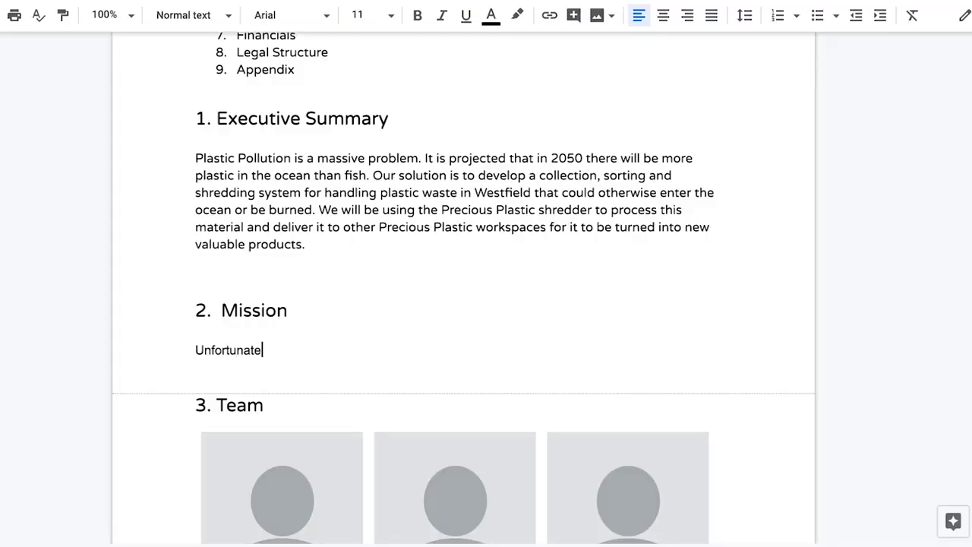
Write Mission paragraphs on public awareness of plastic pollution and the hoped-for change.
key("BackSpace")
key("BackSpace")
type("plastic pollution, and where they are aware of it, they feel like they are unable to do anything about it because almost all of their food and water are packaged in it. We want to crea")
key("BackSpace")
key("BackSpace")
key("BackSpace")
key("BackSpace")
type("increase public awareness around the plastic problem as well as take action by turning post consumer plastic into cool durable products.")
key("Return")
key("Return")
type("Our hope is that")
scroll(486, 303, "down", 2)
type("by launching our collection and shredding system, people will begin to see that plastic is actually a valuable material. This change will be a radical shift for Westfield. With our new system, we will change the image of Westfield into being a forerunning in the world of Circular Economy.")
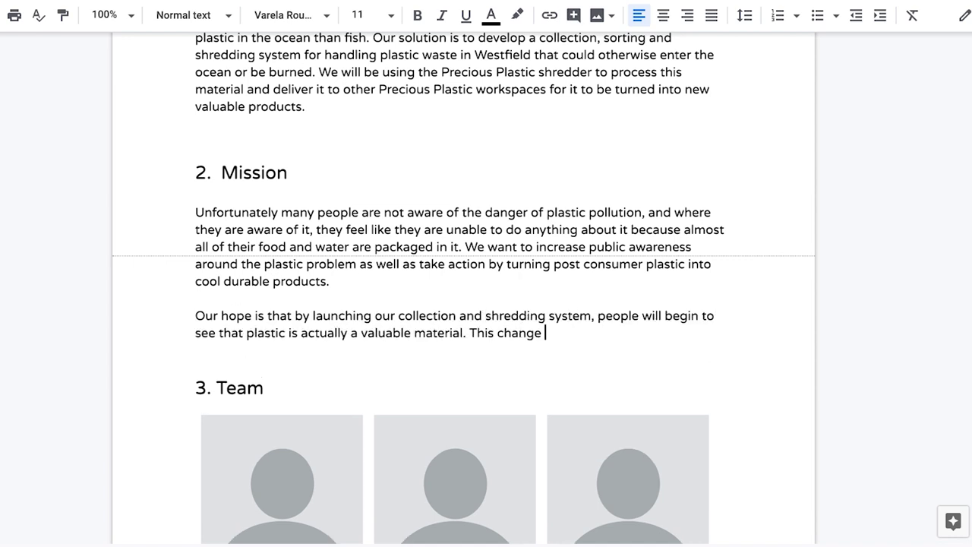
Add the aim to recycle 100% of Westfield's post-consumer plastic and the mission statement.
key("Return")
key("Return")
type("Our aim is to collect and recycle 100% of Westfield's post consumer plastic. This will be achievable thor")
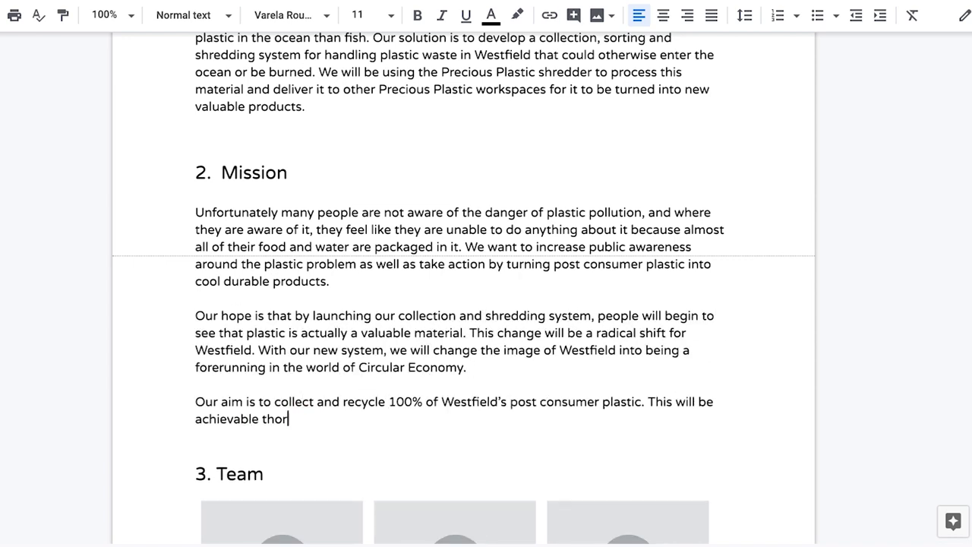
type("ugh setting up an accessible and affordable grassroots recycling infrastructure. While making plastic recycling more accessible, we will raise awareness about environmental sustainability every step of the way. Furthermore we will make high quality recycled plastic available as a resource for the nearby Precious Plastic workspaces.")
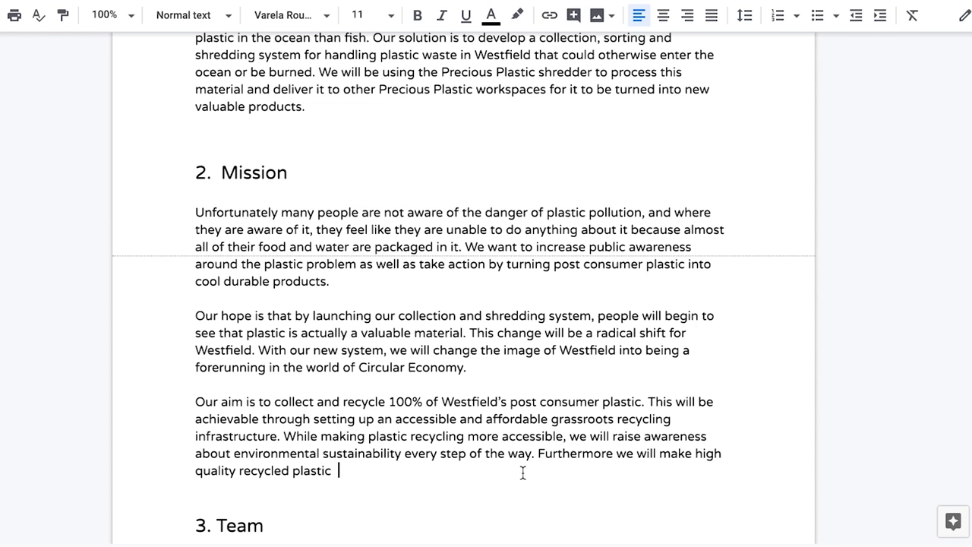
key("Return")
key("Return")
type("Our")
scroll(521, 473, "down", 1)
type("mission is to develop a comprehensive plastic waste recovery system for Westfield and delivery quality raw material to be made into new products.")
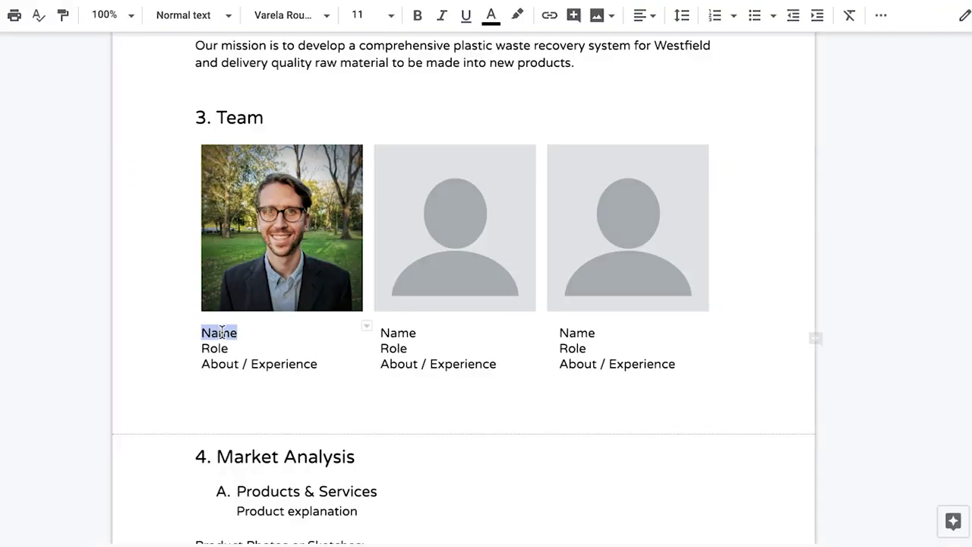
Fill in the first member as Founder with 5+ years in sustainable materials management.
double_click(212, 348)
type("Founder")
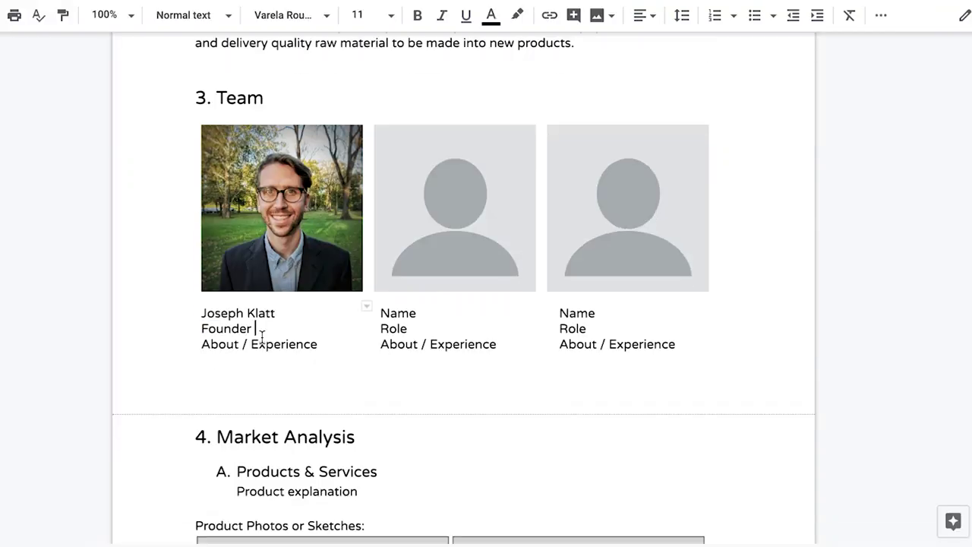
triple_click(300, 375)
type("5+ years experience working in the sustainable materials management industry")
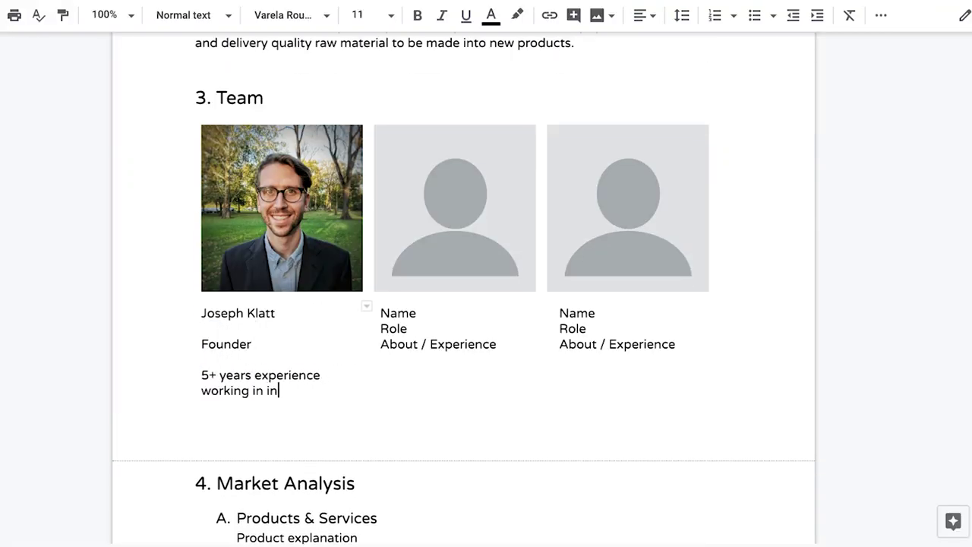
Fill in the second member as Lead Collector, formerly running recycling collection operations in Sweden.
double_click(398, 313)
double_click(394, 328)
key("Return")
type("Lead Collector")
key("Return")
triple_click(438, 373)
type("Previously led operations at a recycling collection company in Sweden.")
Fill in the third member as Product Designer with a Masters in Industrial Design.
double_click(577, 313)
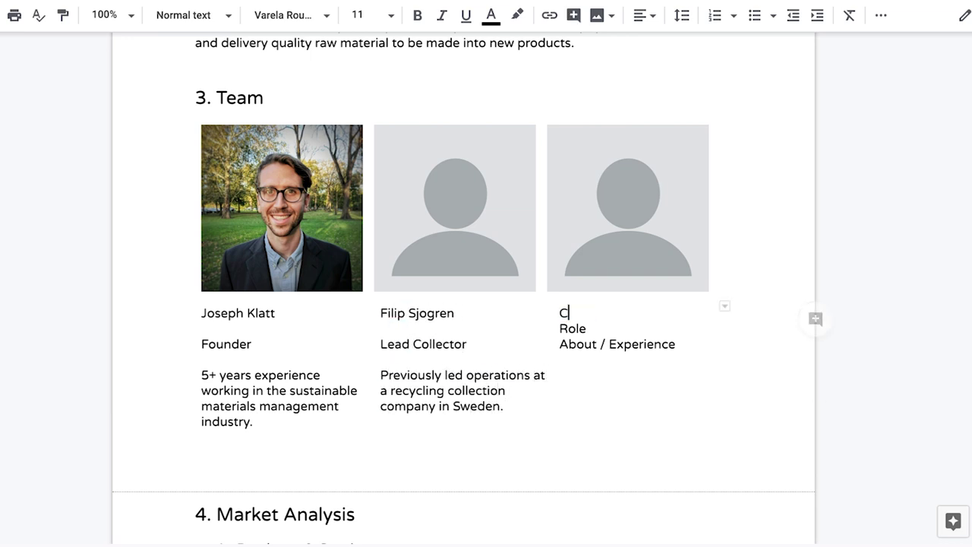
double_click(572, 328)
key("Return")
type("Product ")
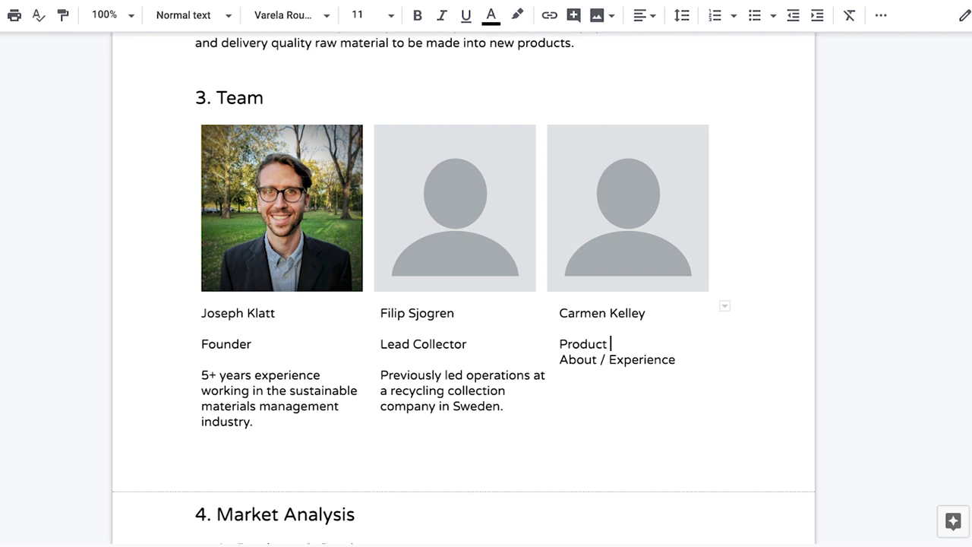
type("Designer")
key("Return")
key("shift+End")
type("Masters in Industrial Design f")
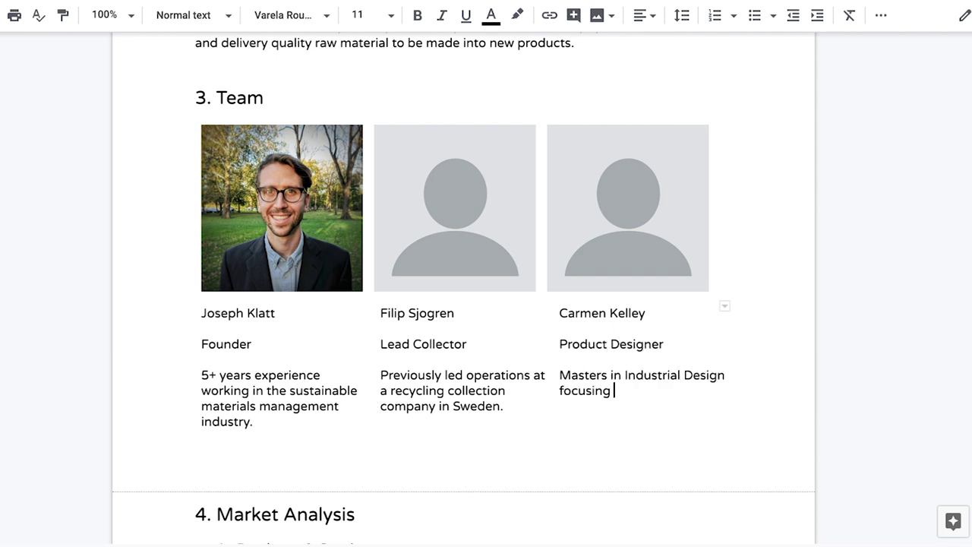
type("ocusing on developing products from post consumer recycled plastic.")
Paste the real photos over the middle and right placeholder images.
left_click(404, 260)
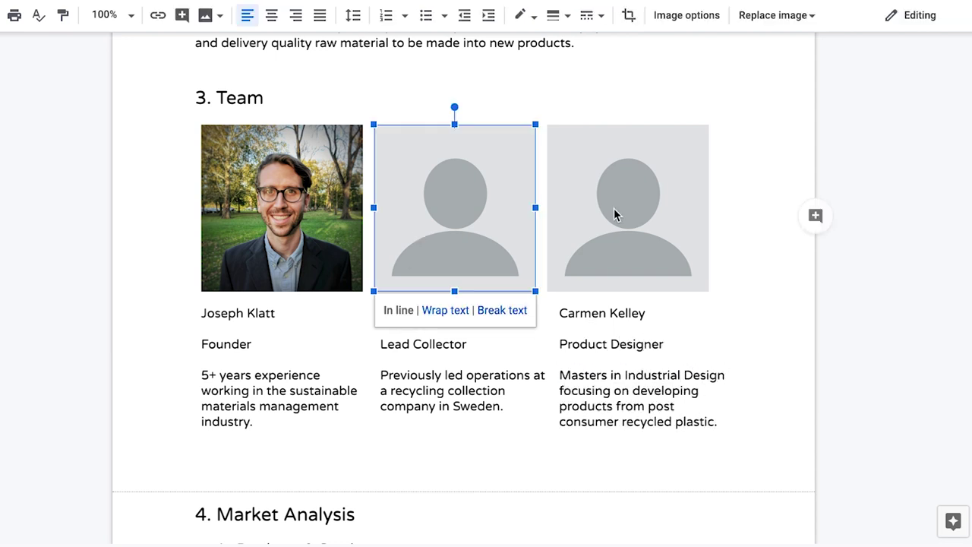
key("ctrl+v")
left_click(614, 209)
key("ctrl+v")
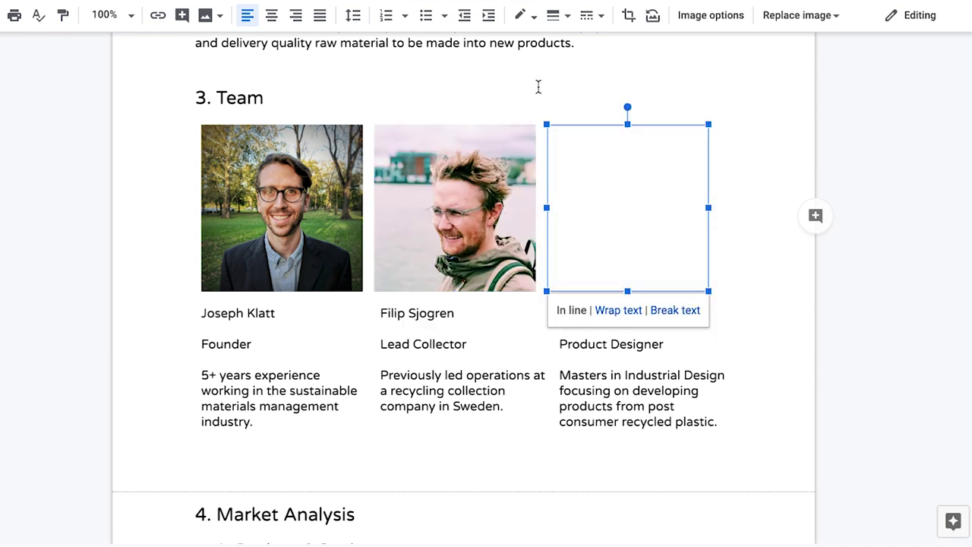
left_click(530, 74)
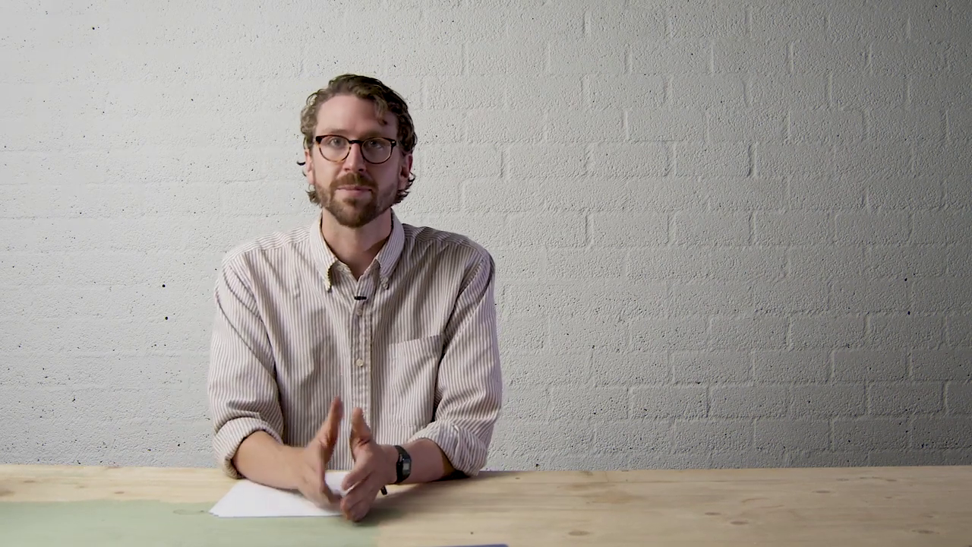
Write the Market Analysis paragraph on local demand from four nearby Precious Plastic workspaces.
type("high demand for")
type(" locally collected and shredded plastic in our area, as there is")
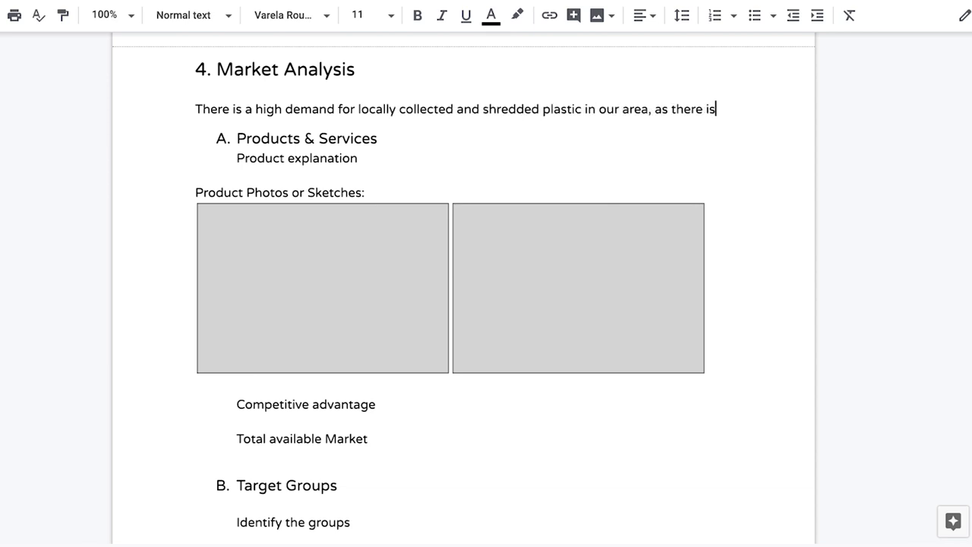
key("BackSpace")
key("BackSpace")
type("are four Pr")
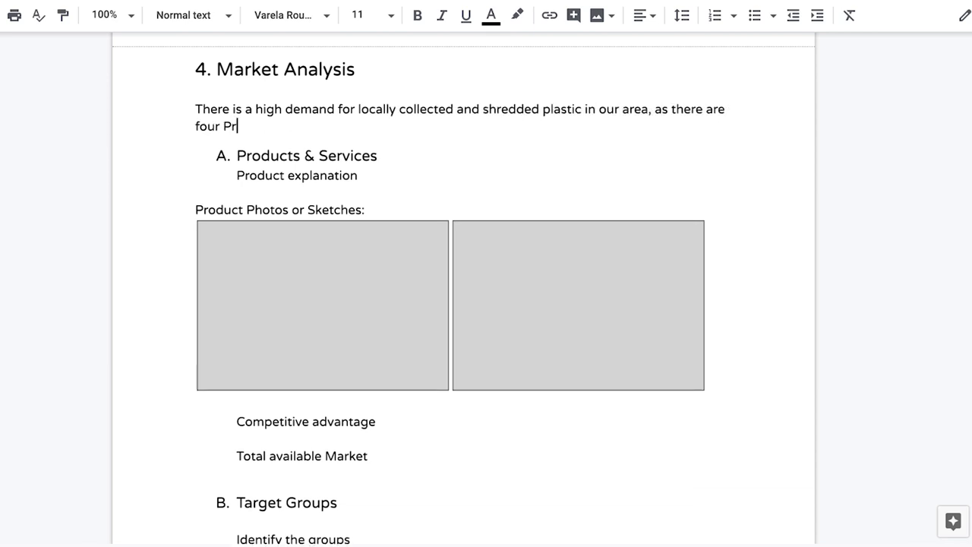
type("ecious Plastic workspaces nearby that need this material for new product production. Currently they a")
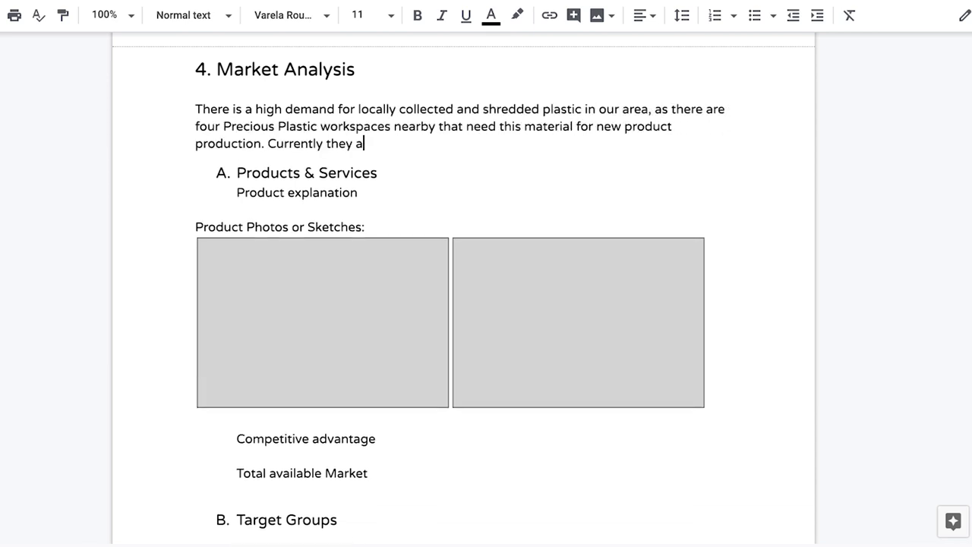
type("re collecting and shredding this material themselves, but would prefer to have these activities done by another co")
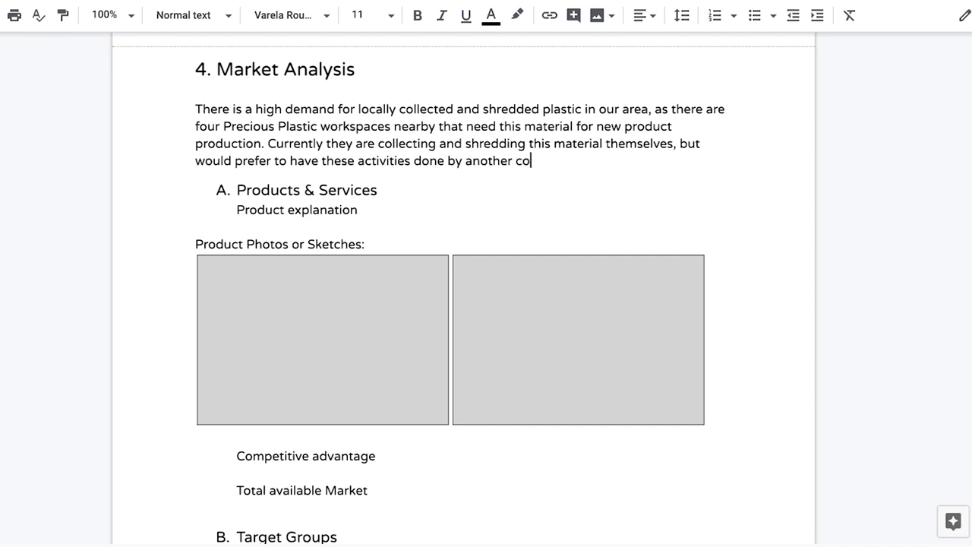
type("mpany so they can focus on their core b")
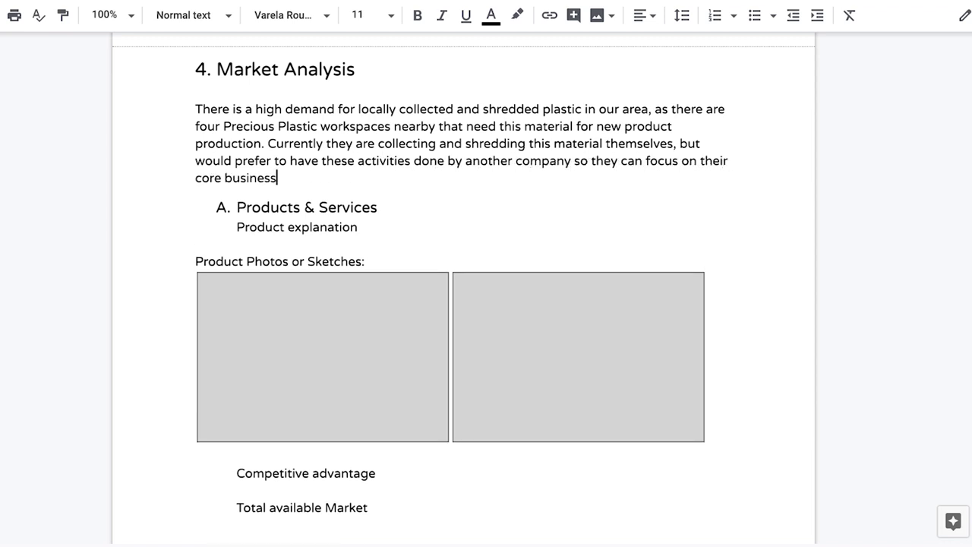
type("usiness.")
Replace the Product explanation placeholder with intro text and shrink the red and blue product images.
triple_click(296, 227)
type("P")
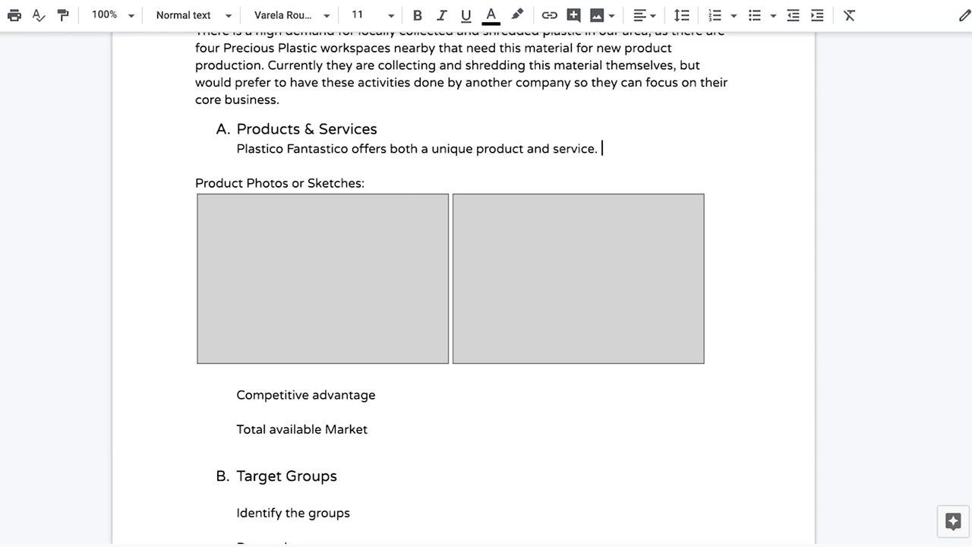
type("is to provide a public cleanups and collection ")
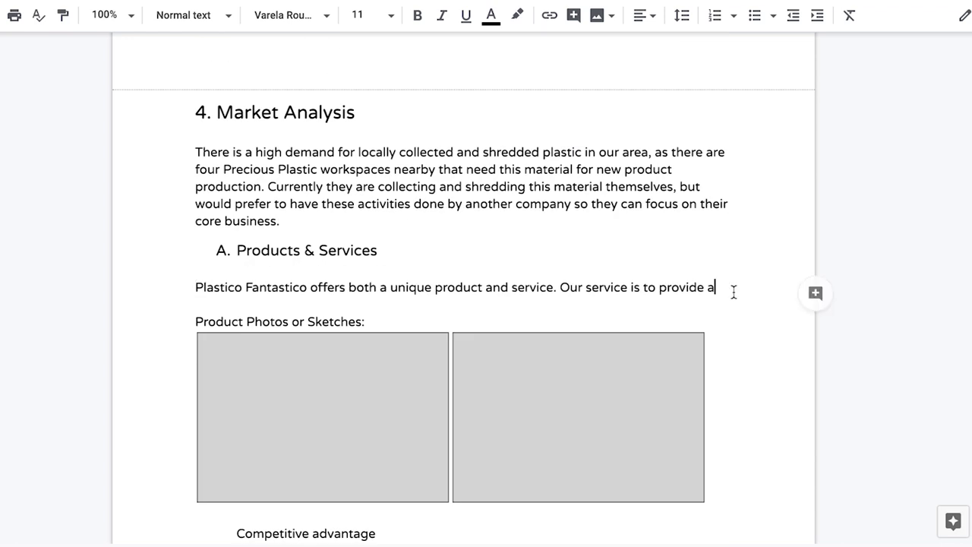
type("services. The product we create and sell")
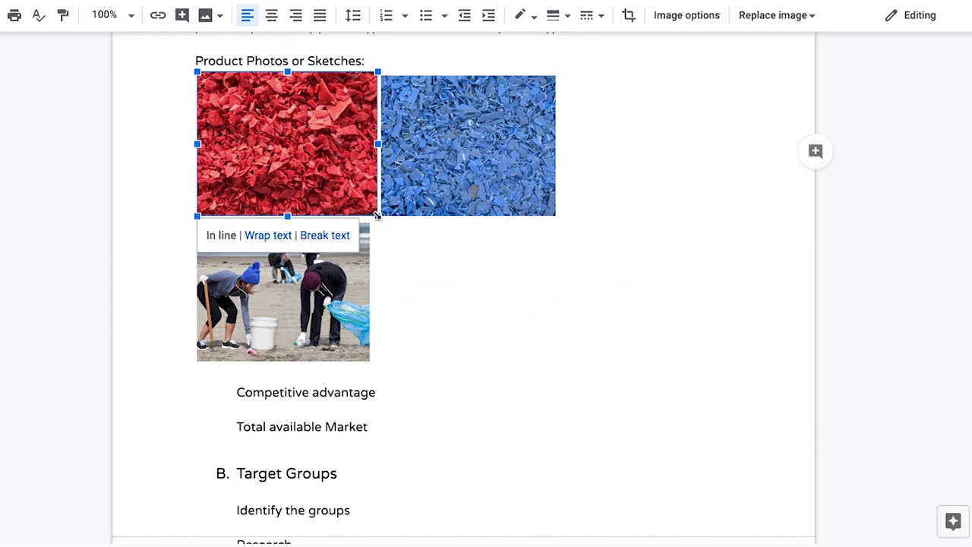
left_click_drag(377, 216, 363, 211)
left_click(480, 180)
left_click_drag(537, 215, 531, 208)
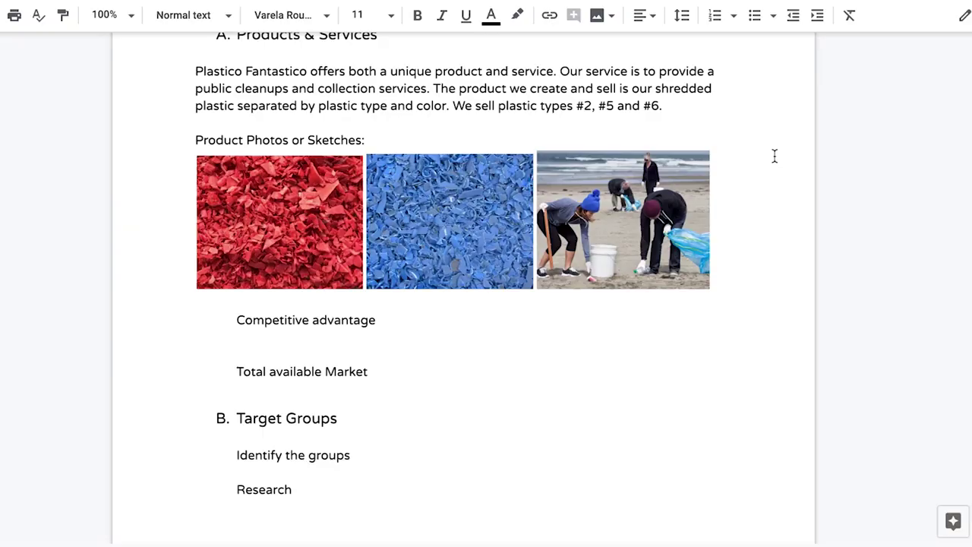
Write the Competitive advantage paragraph on Westfield's existing collectors handling only #1 PET.
type("Westfield has an existing public system for collecting plastic, as well")
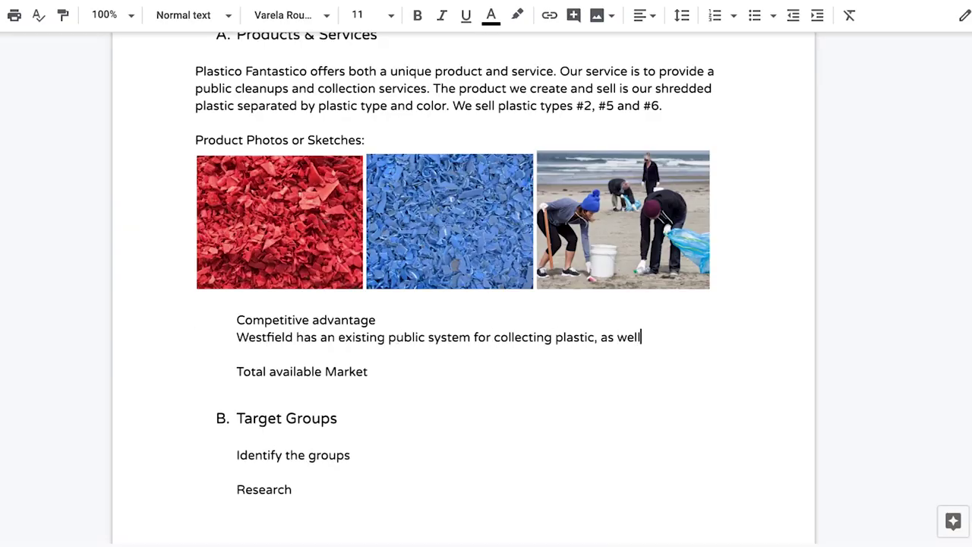
type(" as several private collectors that focus on business customers. However, these organizations fonly accept #!")
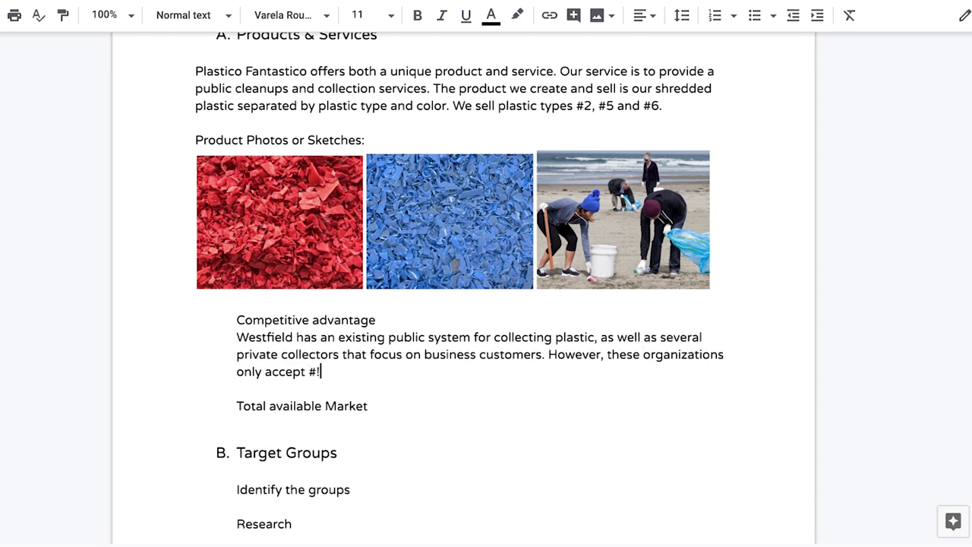
key("BackSpace")
type("1 PET, whereas the rest of the plastic types are either sent to landfill or incinerator for burning. These collection systems also collect ")
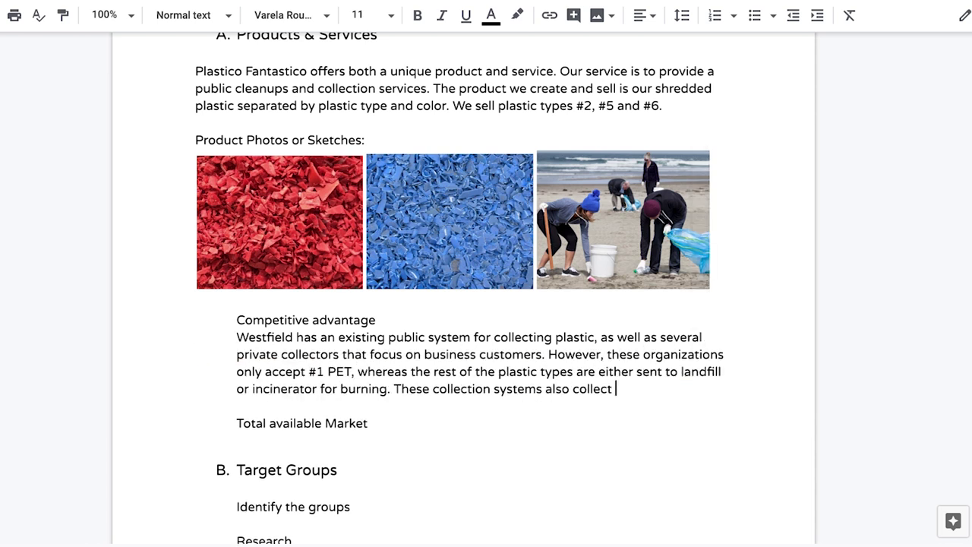
type("everything in one bin, so the loads are often highly contaminated. Our collection system is highly segmented, which allows us to accept plastic types #2, #5 and #6 which can be used by the other Precious Plastic workspaces.")
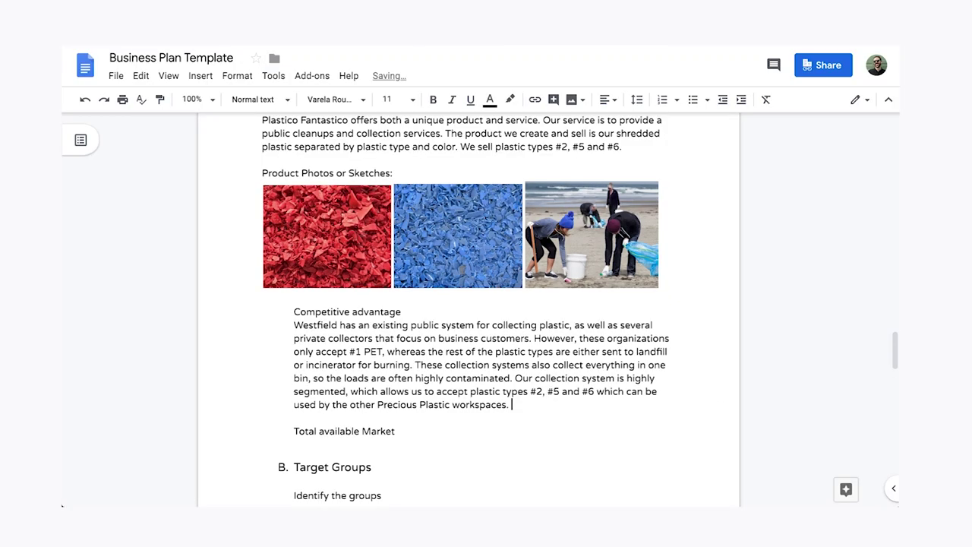
Start the Total available Market text with about 100 tons of plastic waste monthly.
left_click(395, 431)
key("Return")
scroll(468, 342, "down", 1)
type("We know from the city waste department that we generate")
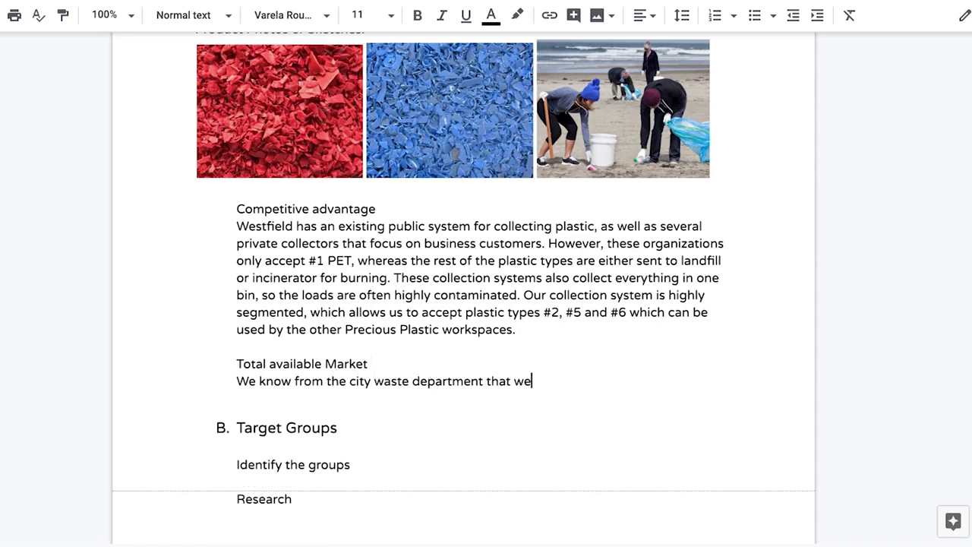
scroll(468, 342, "down", 1)
type("about 100 tons of plastic")
left_click(237, 310)
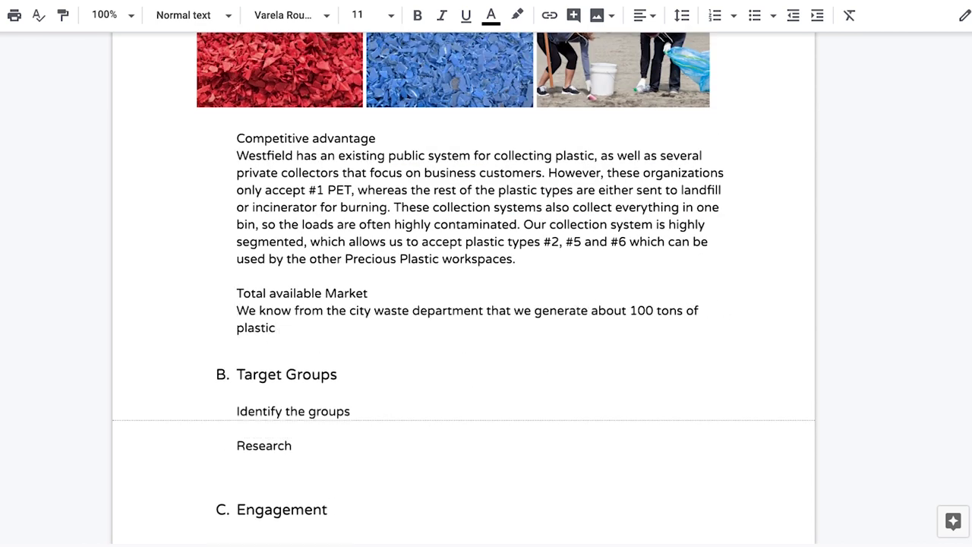
type("This means that if we were able to recover 100% of the market, we would be ")
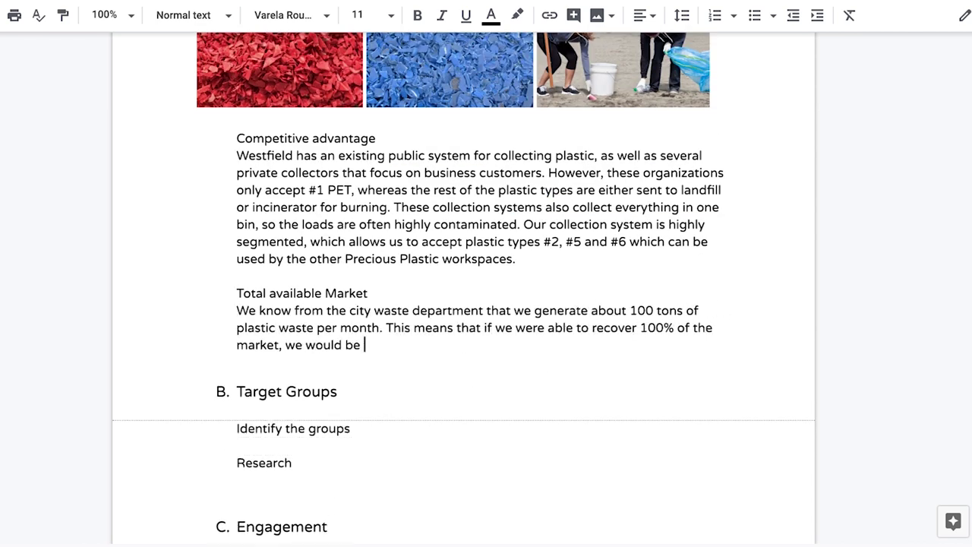
type("processing these 100 tons. If we cane each ton at 10 $, that mean")
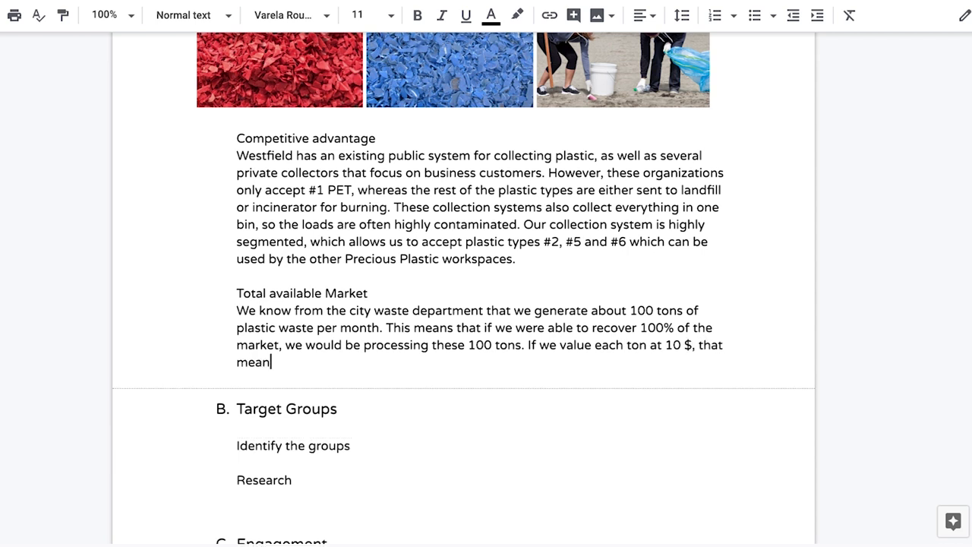
type("s we can capture this market of 12")
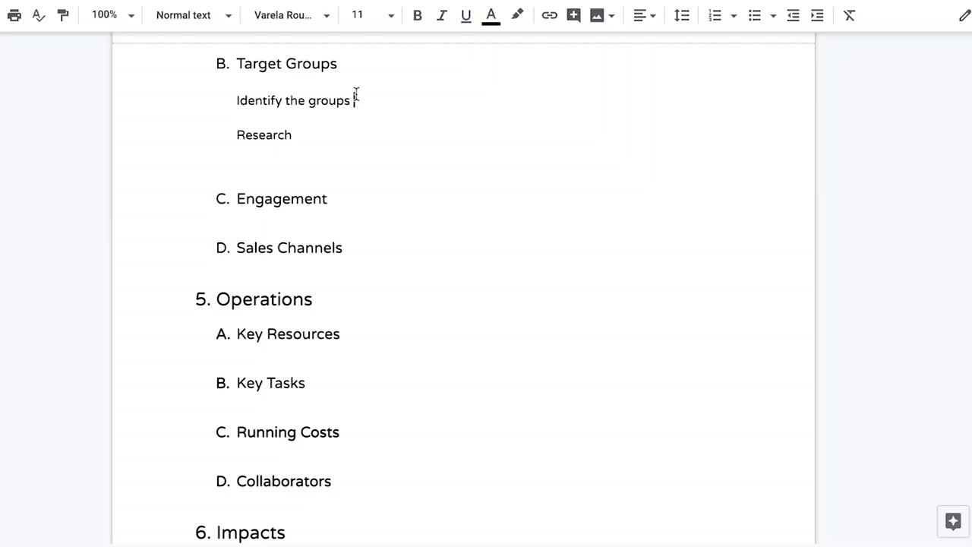
Replace the Target Groups placeholder with an indented paragraph on sustainability-focused businesses and Precious Plastic workspaces.
key("BackSpace")
key("BackSpace")
key("BackSpace")
key("BackSpace")
key("BackSpace")
key("BackSpace")
key("BackSpace")
key("BackSpace")
key("BackSpace")
key("BackSpace")
key("BackSpace")
key("BackSpace")
key("BackSpace")
key("BackSpace")
key("BackSpace")
key("BackSpace")
key("BackSpace")
key("BackSpace")
key("BackSpace")
key("BackSpace")
type("The groups that we will be targeting")
scroll(486, 288, "up", 4)
scroll(486, 288, "down", 2)
type("for o")
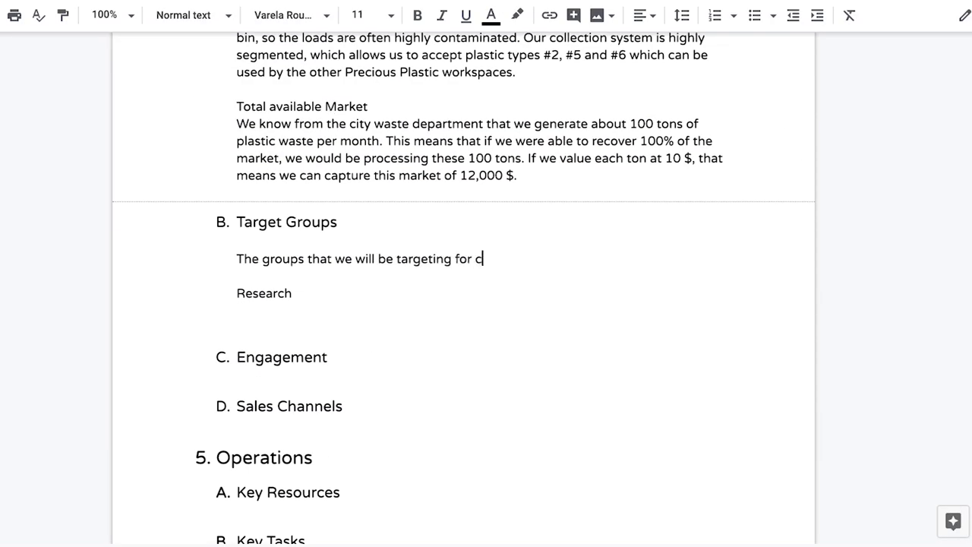
type("ur collection servie ")
type("is businesses wit")
key("BackSpace")
key("BackSpace")
key("BackSpace")
type("focused on sustainability, and")
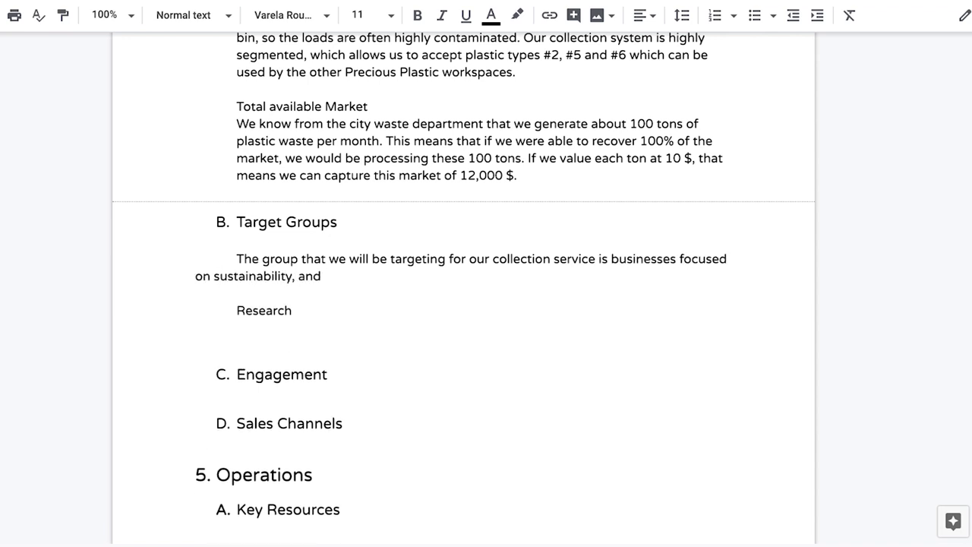
type(" Precious Plastic workspaces for our shredded recycled plastic.")
left_click(237, 258)
key("Tab")
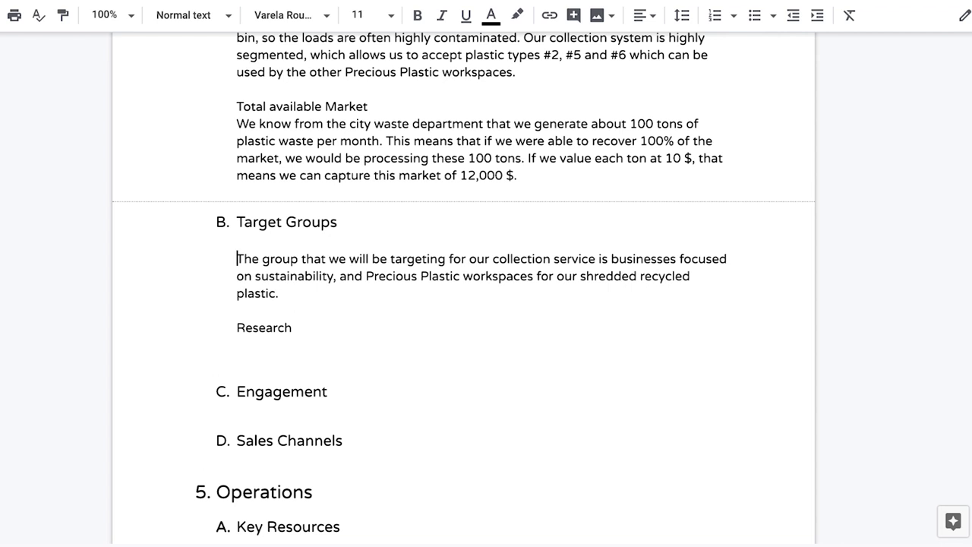
Describe the 50-business survey under Research and list engagement via social media, market canvassing, google ads.
left_click(296, 327)
key("Return")
scroll(301, 330, "down", 1)
type("We've done a survey with 50 businesses asking them about the possibility of providing")
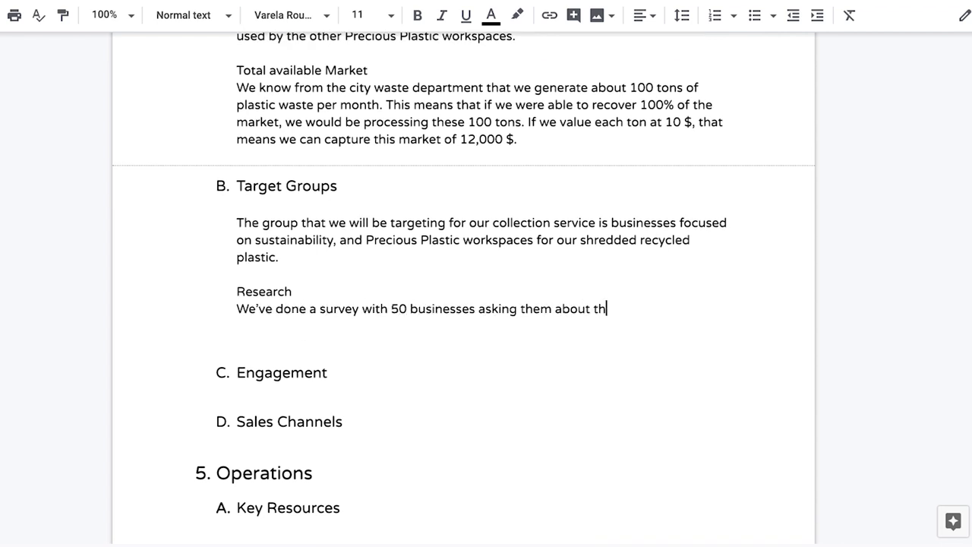
type(" plastic waste services and asking them about their ability to pay for such services. We recieve great results, with over 50% of the business")
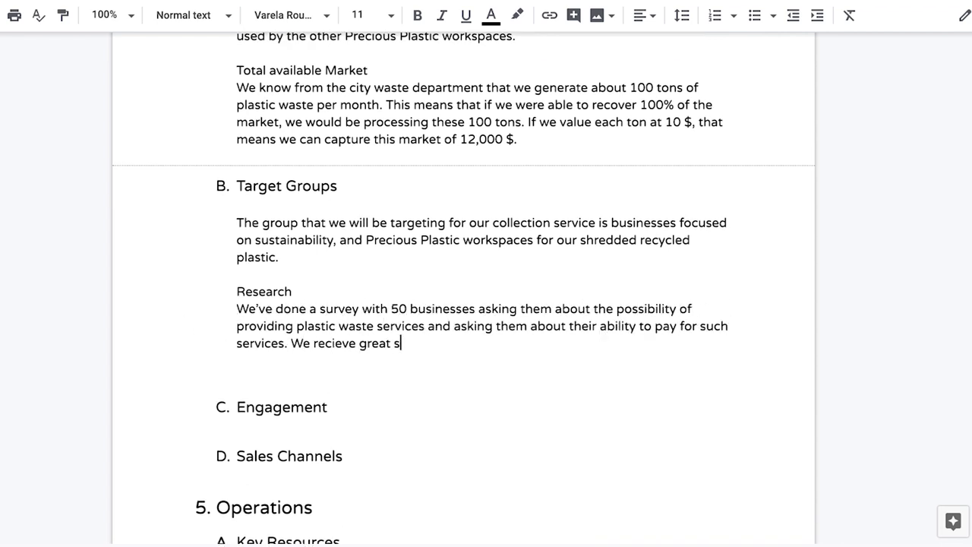
type("s saying they were interested in procuring our services, and o")
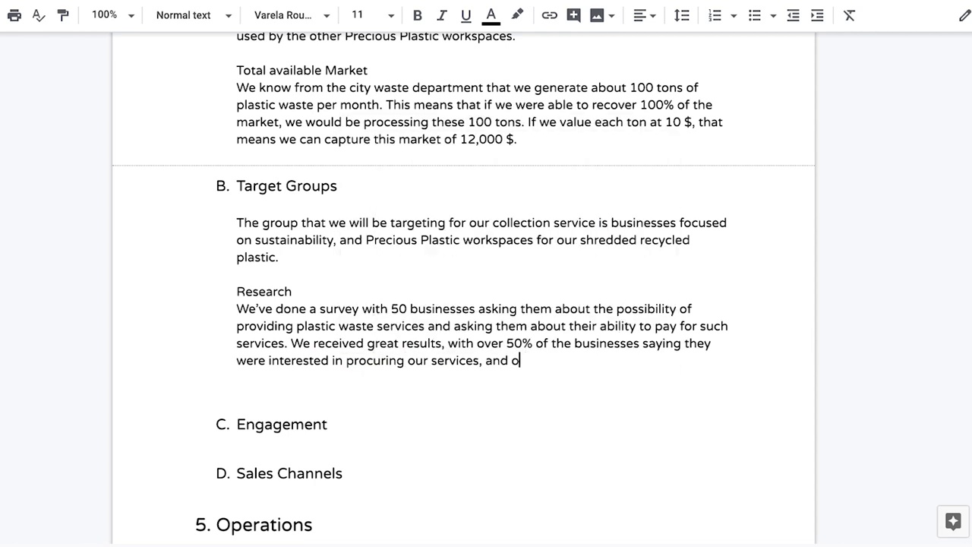
type("ver 40% said they would be willing to pay over 20$ per month for these services. We looked into local business sustainability groups and found Zero")
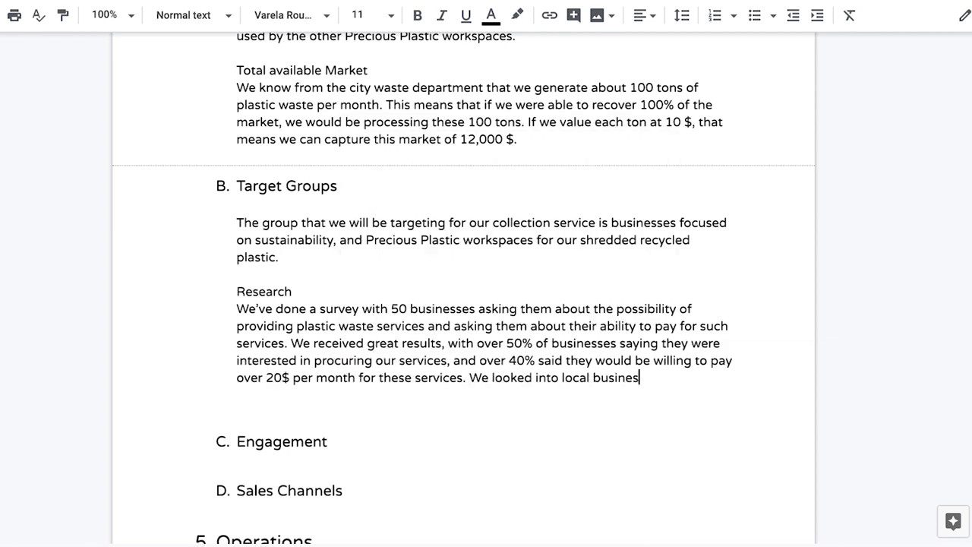
type(" Waste Westfield, which has over 250 business members. We wlil be targeting these businessses in our first sales expansion.")
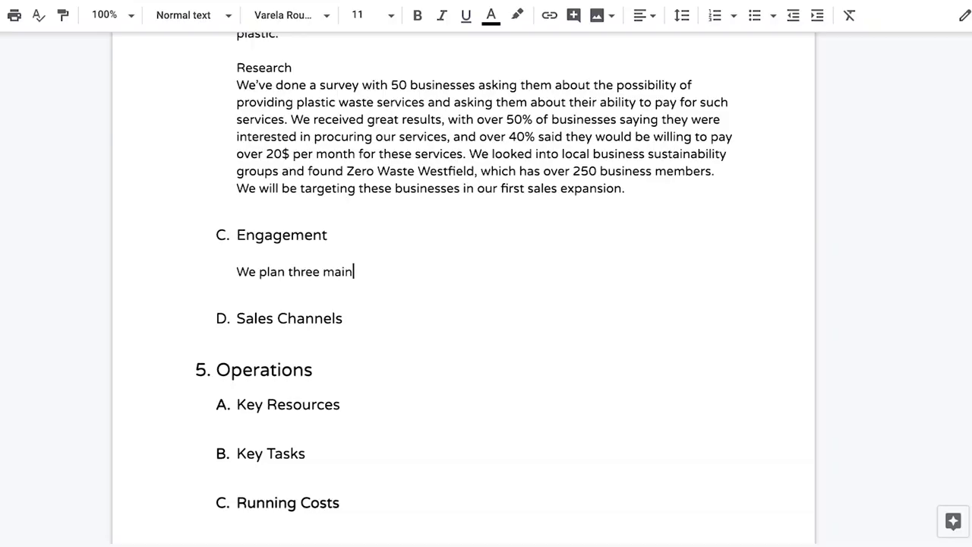
type("point sof engagement - ")
type(", market canvassing, and google ads. O")
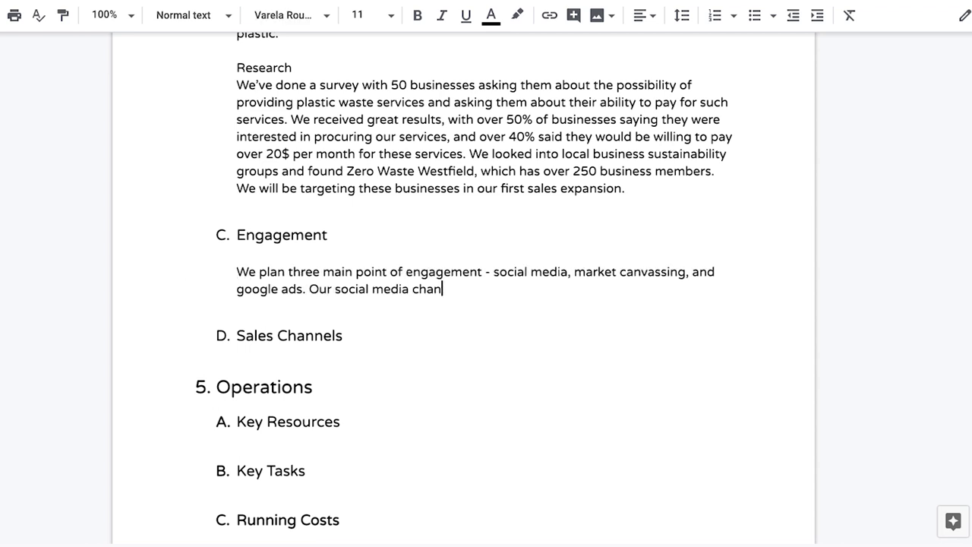
type("ur social media channels are primariliy instagrm")
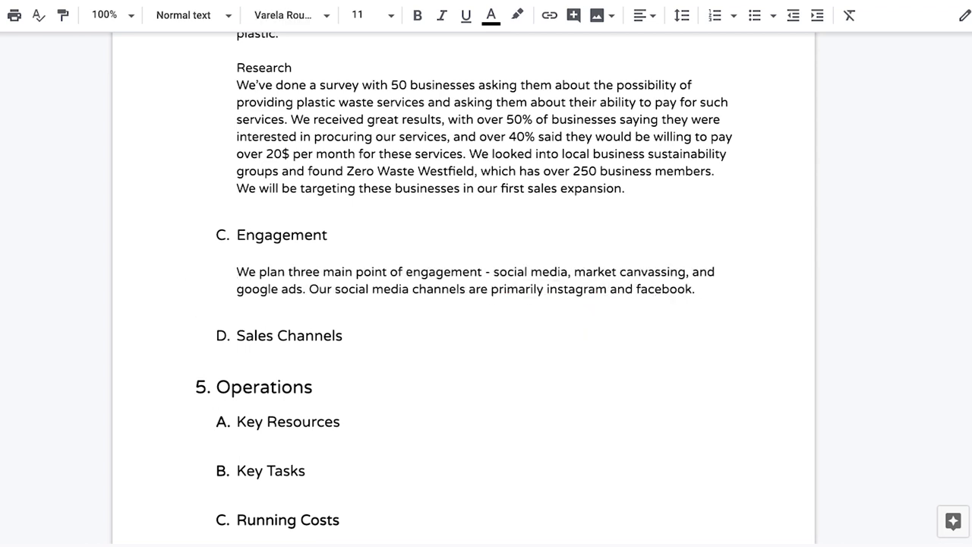
type(" Our market c")
type("anvassing will involve passing out flyers")
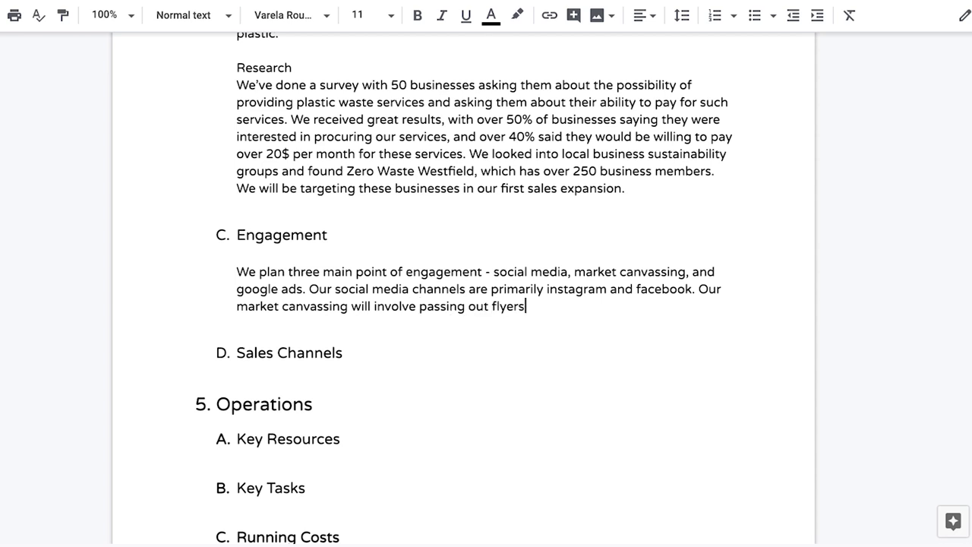
type(" about expanding our service and desci")
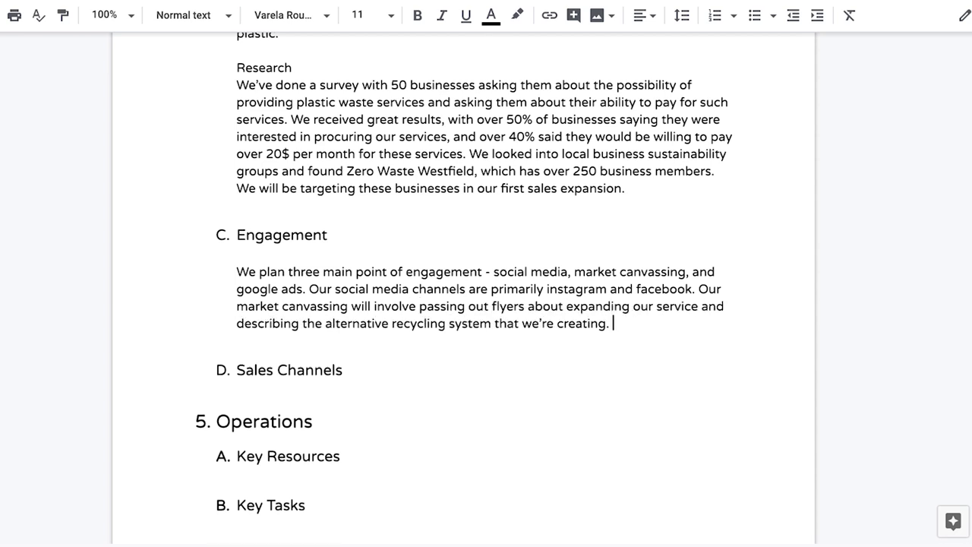
key("BackSpace")
key("BackSpace")
type("with the Precious Plastic network. Google advertisements will al")
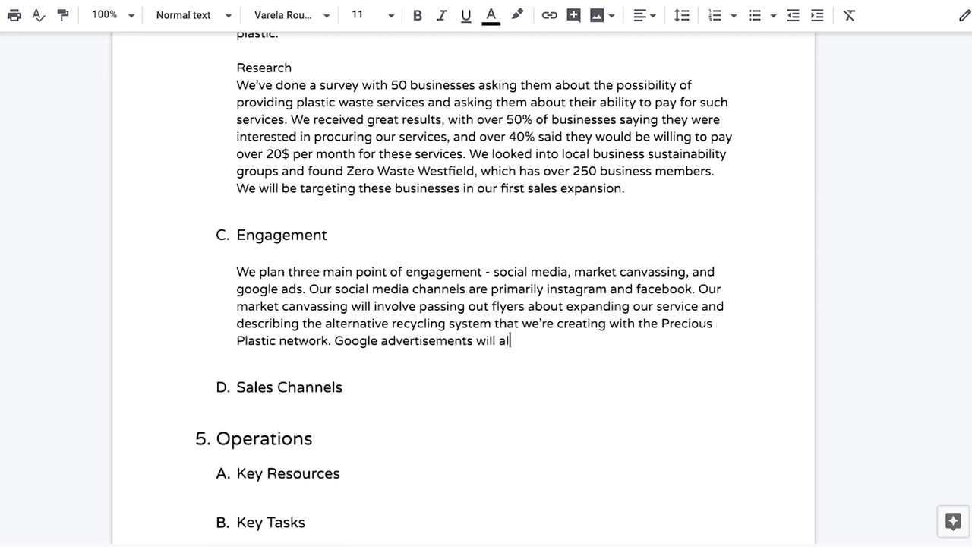
type("lp us reach a wider audience of businesses so that they become aware of our ser")
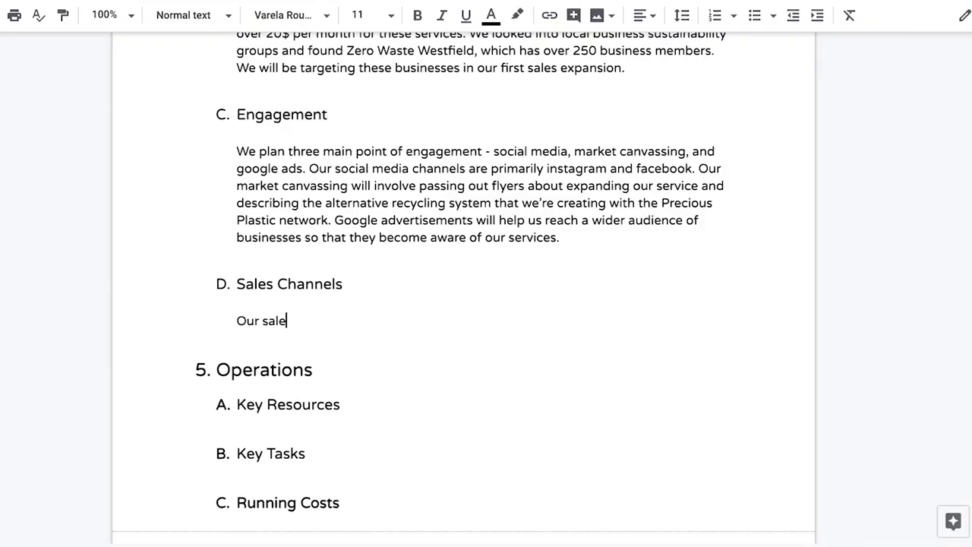
type("s channels are the direct to businesses through phone calls and emails, as well as")
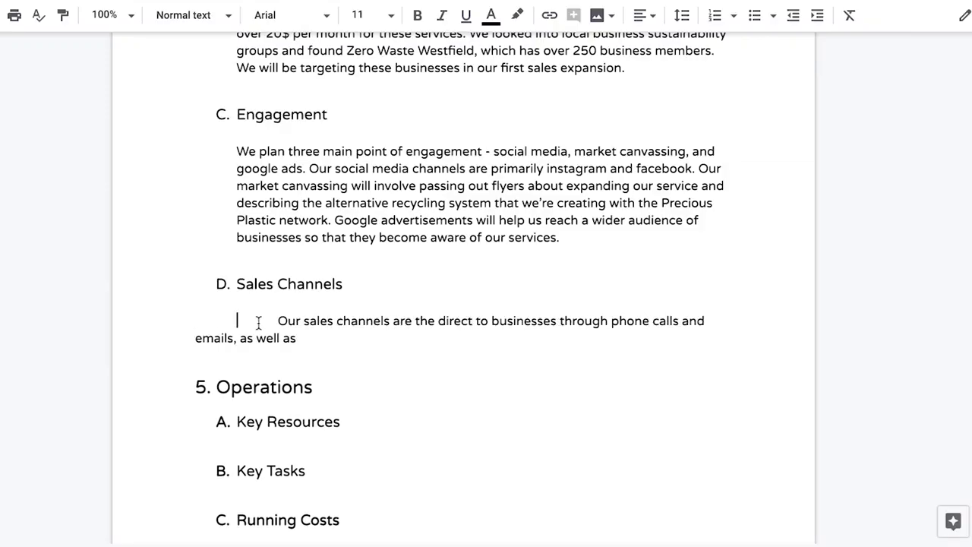
type(" the Precious Plastic Bazar for sales of our shredded recycled plastic. We ")
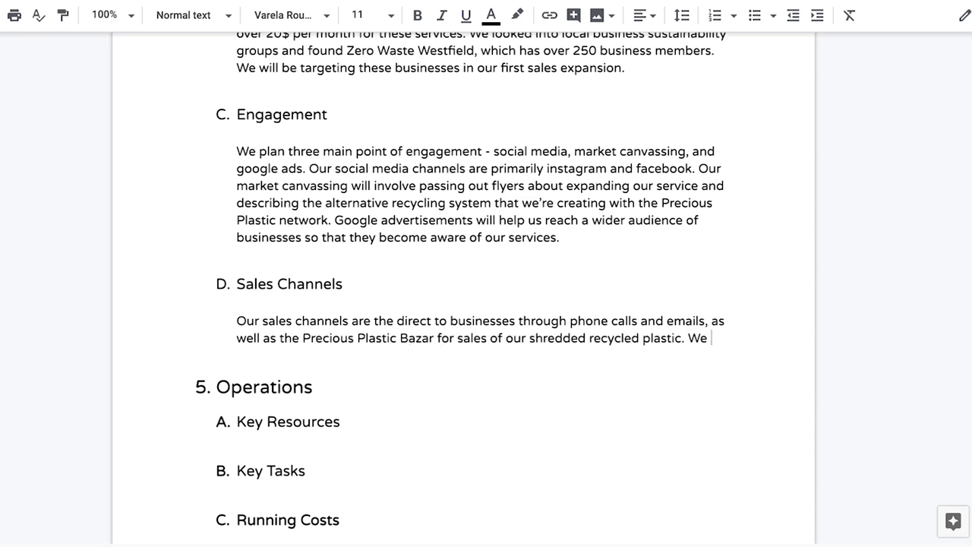
type("have a list of all the companies that are members of Zero waste Westfield, whi")
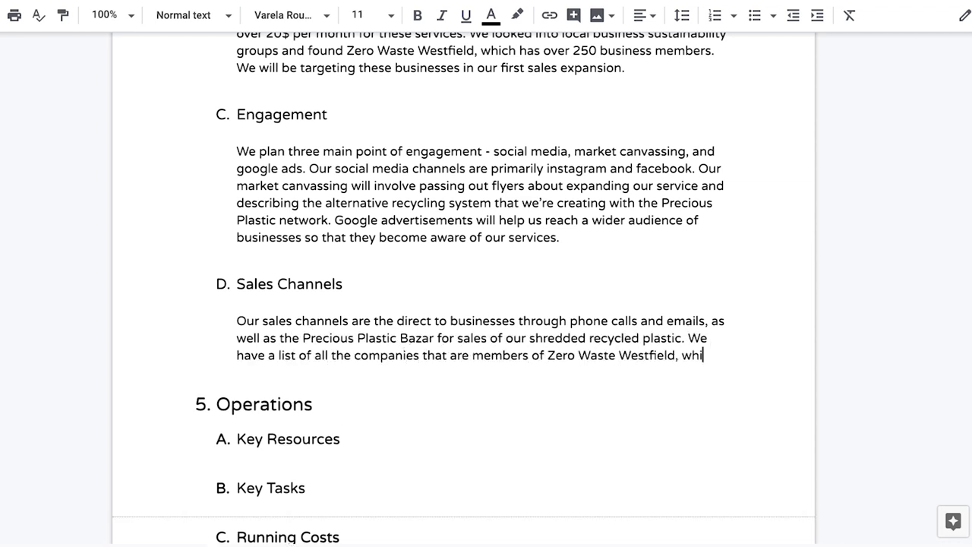
type("ch we will be contacting to get aur first customers. We are primarily a business to business company, meaning we sell our plastic waste collection service ")
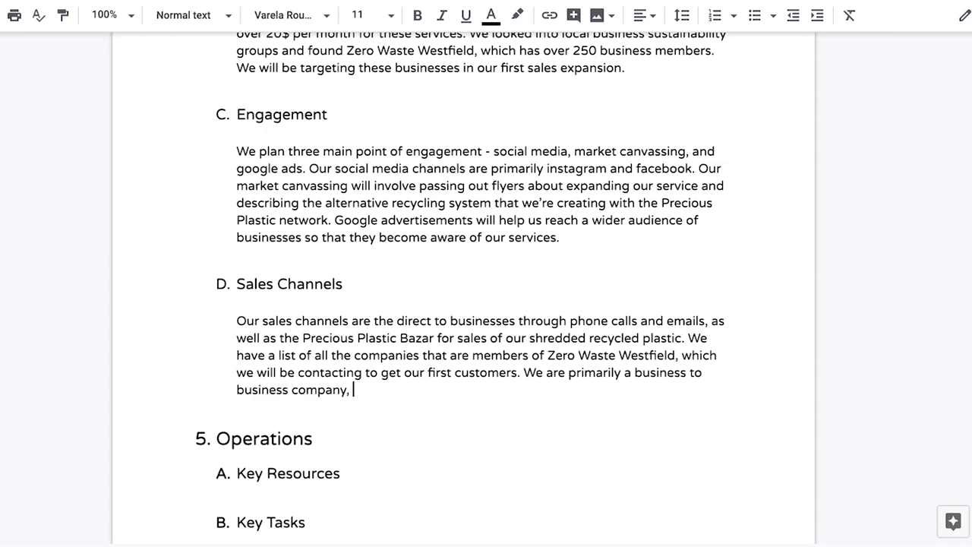
type("and recycled plastic shreds to other ")
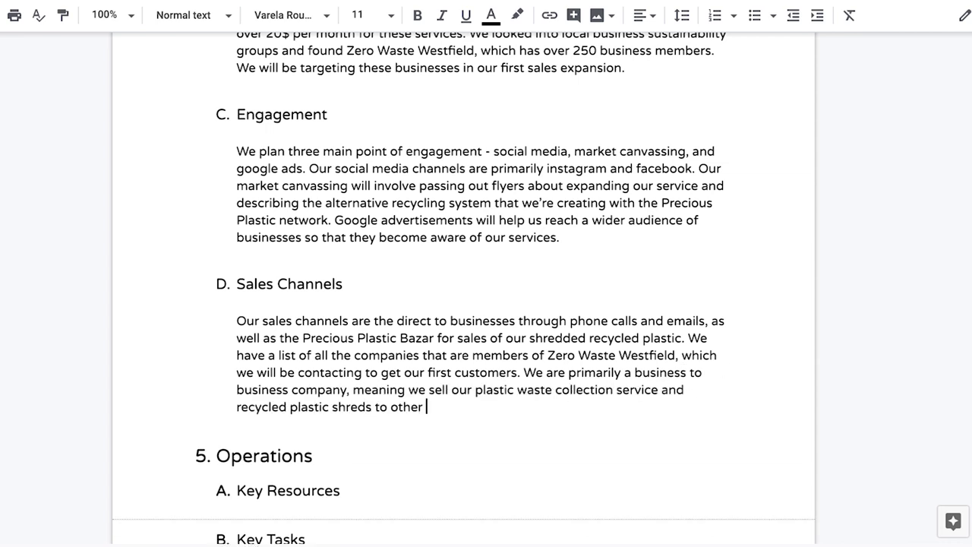
type("businesses.")
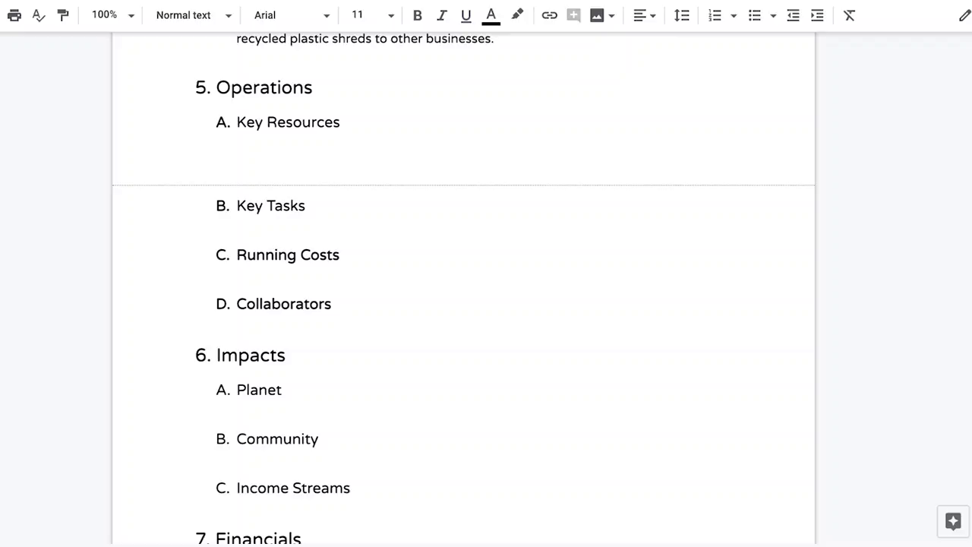
type("Our key resources are our shredder,")
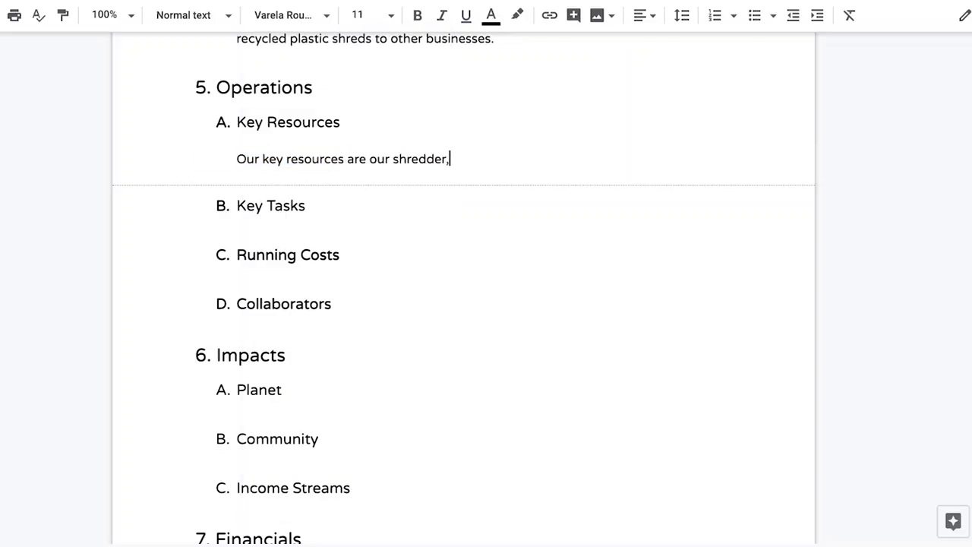
type(" truck for collections, bins for handing out to customers, and our workspace. These are the core tools for t")
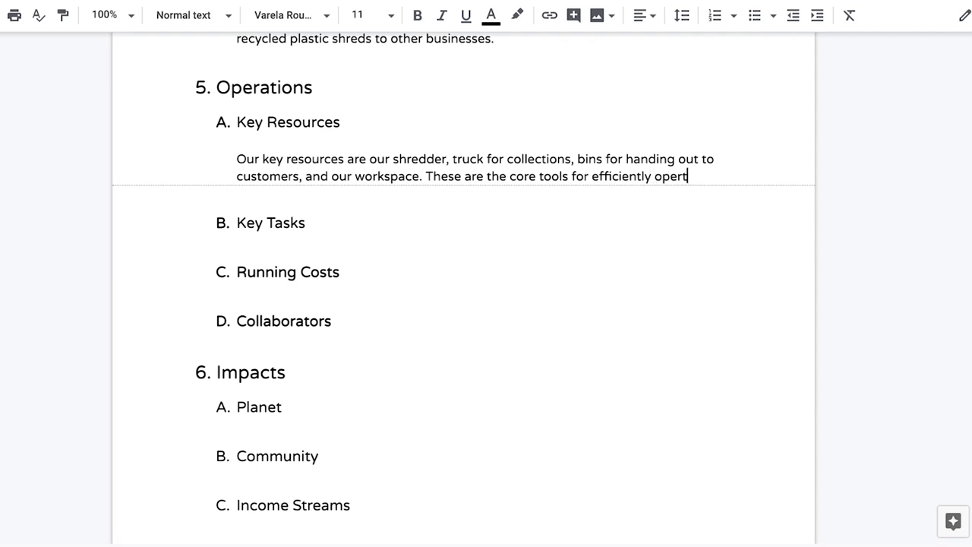
type("ing our business. We will be building the official Precious Plastic version 4 shredder, h")
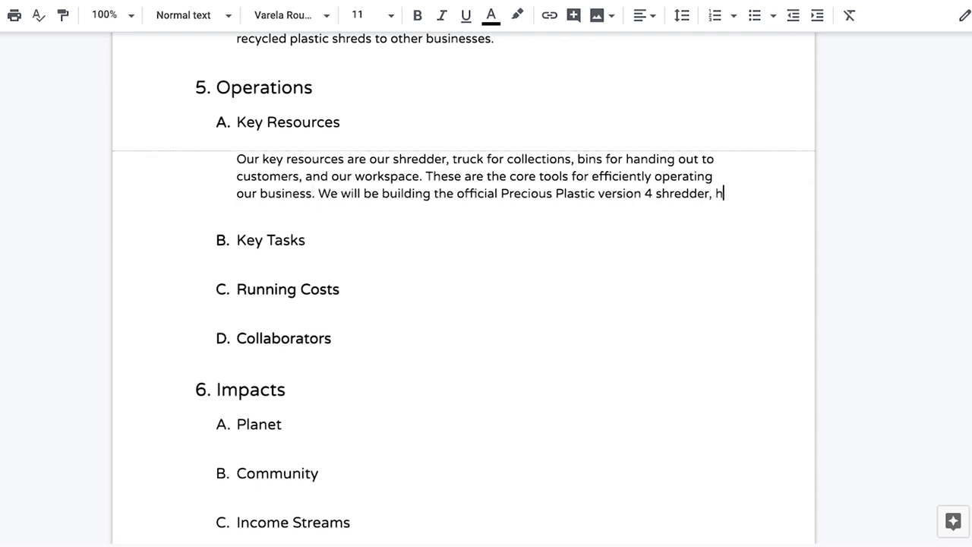
type("hich has the throughput capacity of around 30-50 kg per m")
Describe the shredder's capacity to process 1.5 tons per month, deleting a stray 'the'.
key("BackSpace")
type("hour. The size of the shredder shredder will")
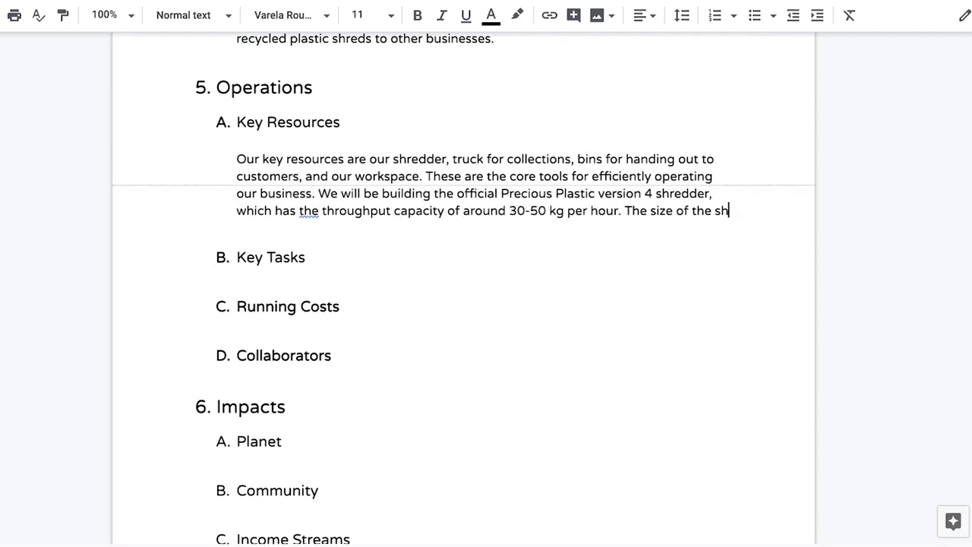
left_click(298, 211)
key("Delete")
key("Delete")
key("Delete")
key("Delete")
left_click(369, 227)
type("allow us to process a significant ")
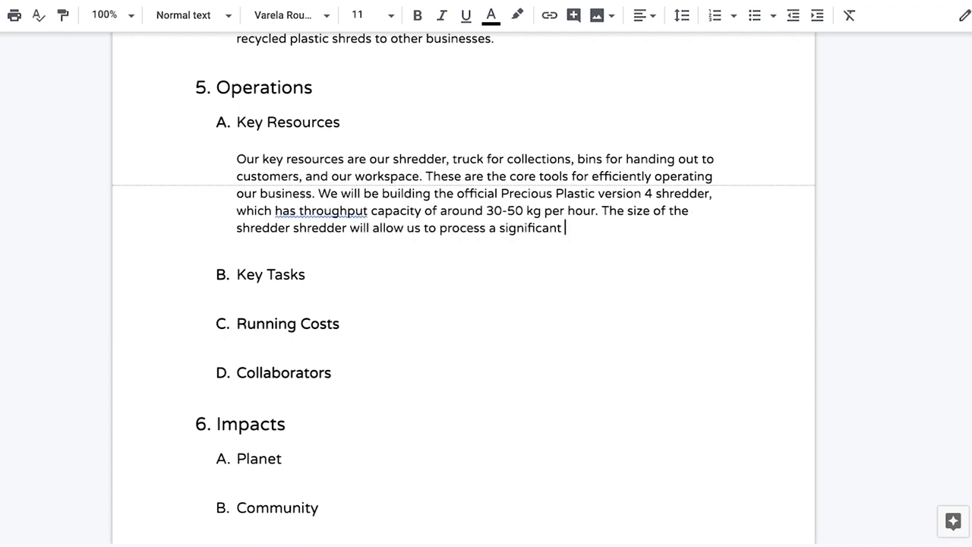
type("amout of material per month (1.5 tons). Our workspace provides an operational space as well as ")
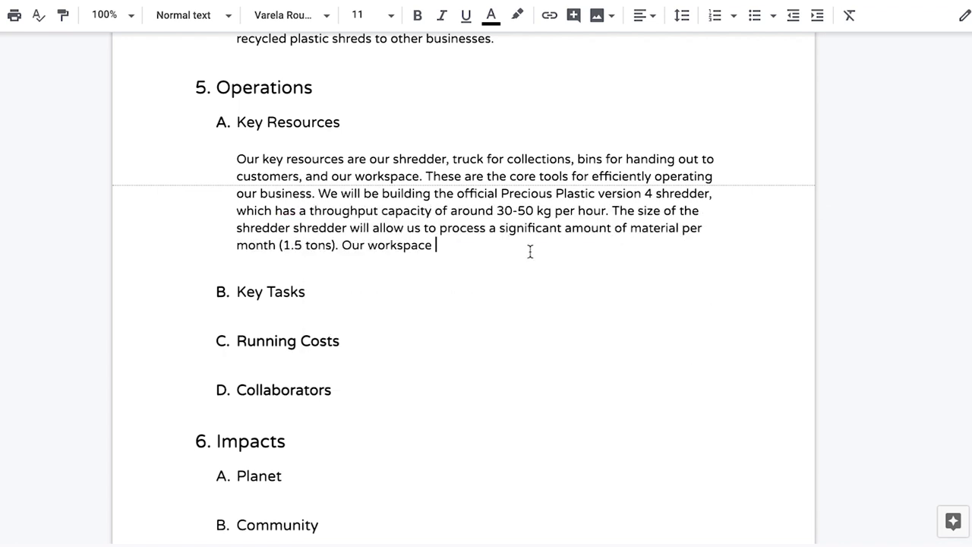
type("storage for the material befo")
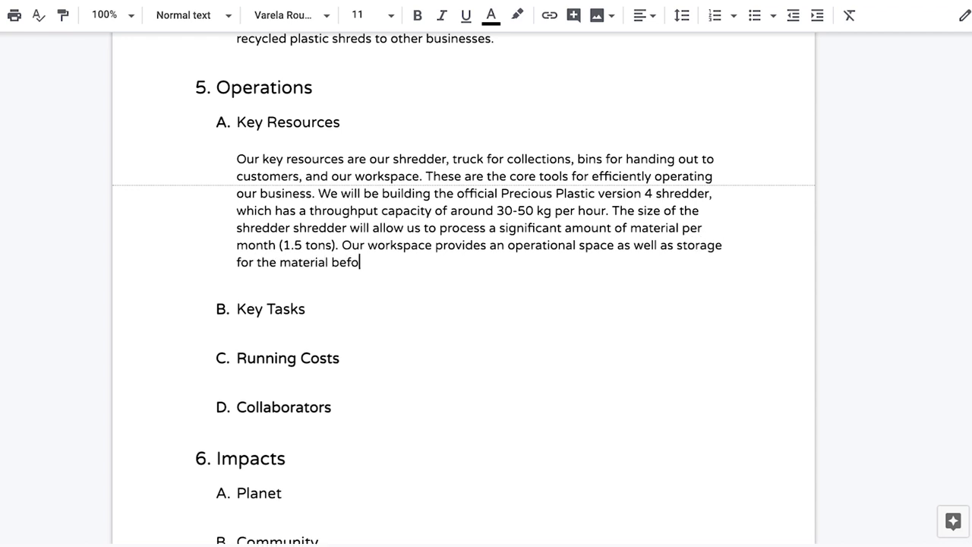
type("re it is processes. The bins and the truck are the resources that allow us to ")
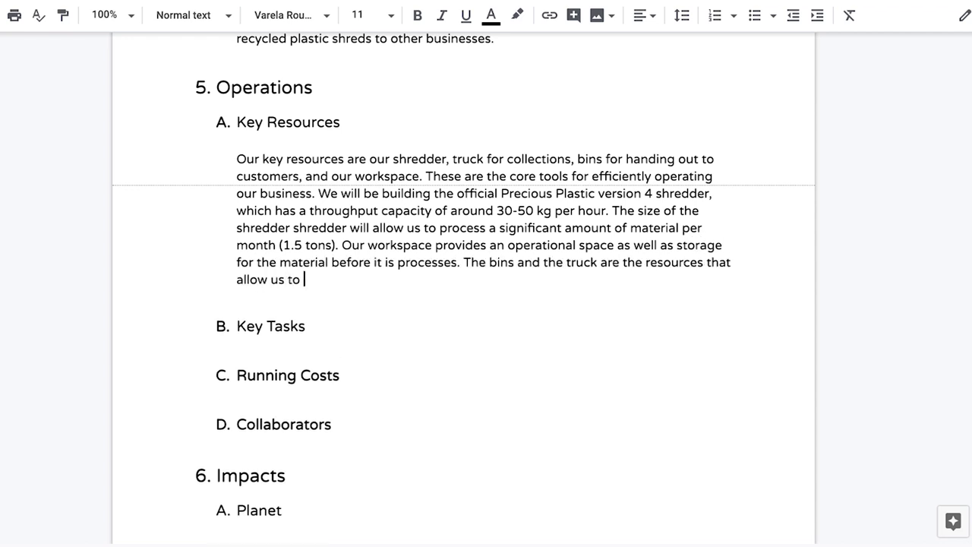
type("run our collection d")
Finish the workspace and services text, correcting 'processes' to 'processed'.
key("BackSpace")
type("services")
left_click(433, 262)
left_click(467, 306)
left_click(551, 280)
type(", as well as develiver a final")
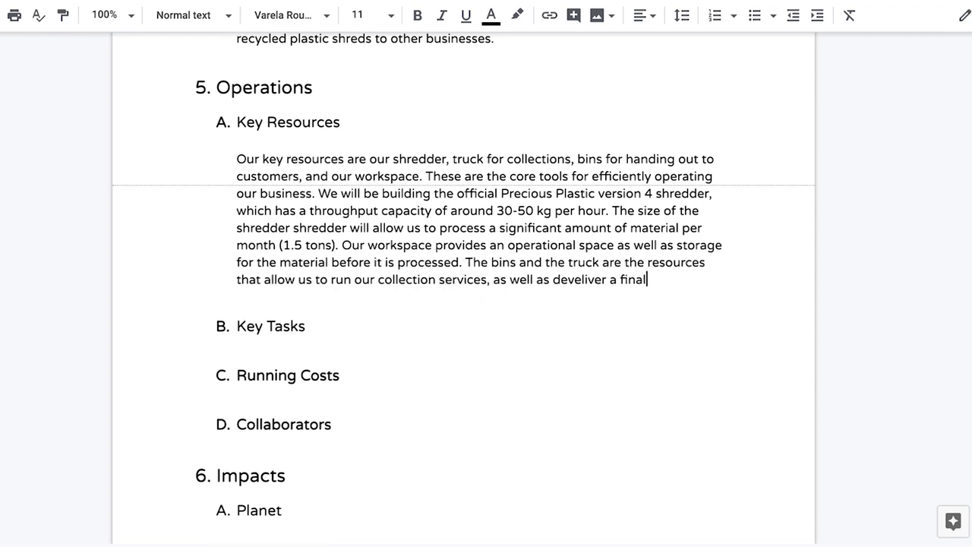
type(" product to customers.")
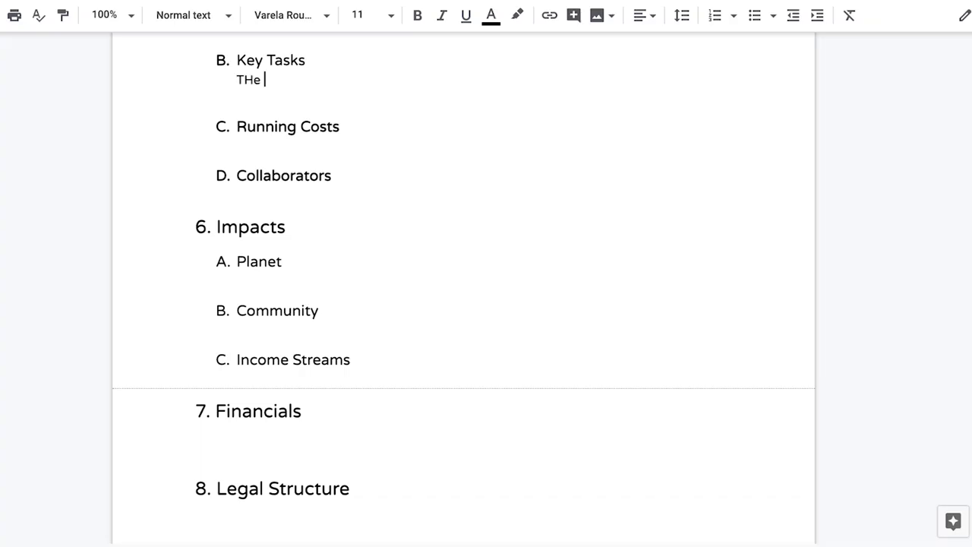
Write Key Tasks on collection logistics, shredding and bin maintenance, then Running Costs on wages, petrol and bins.
type("three main activities of Plastic Fantastico are collection logisitics, eff")
type("icient s shredder operations, and sales of the material. C")
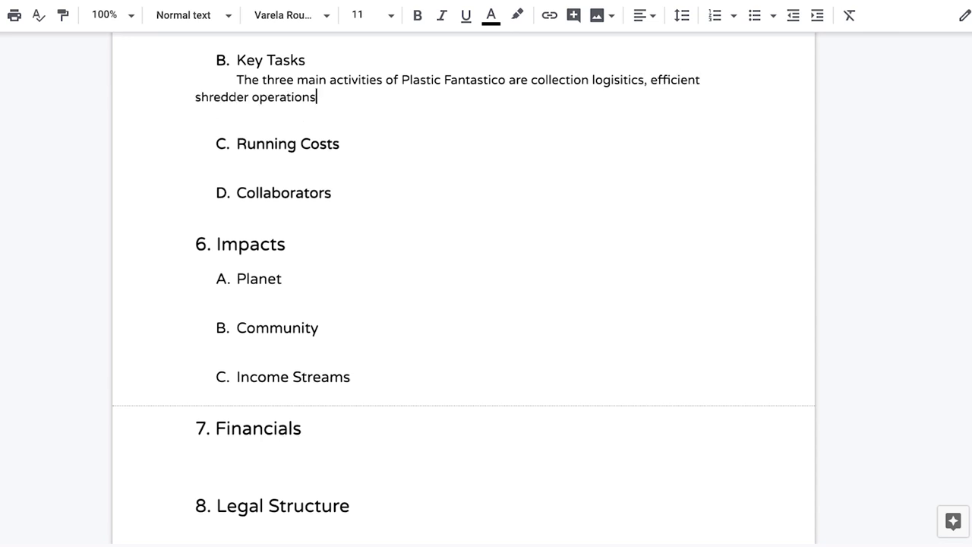
type("olletions")
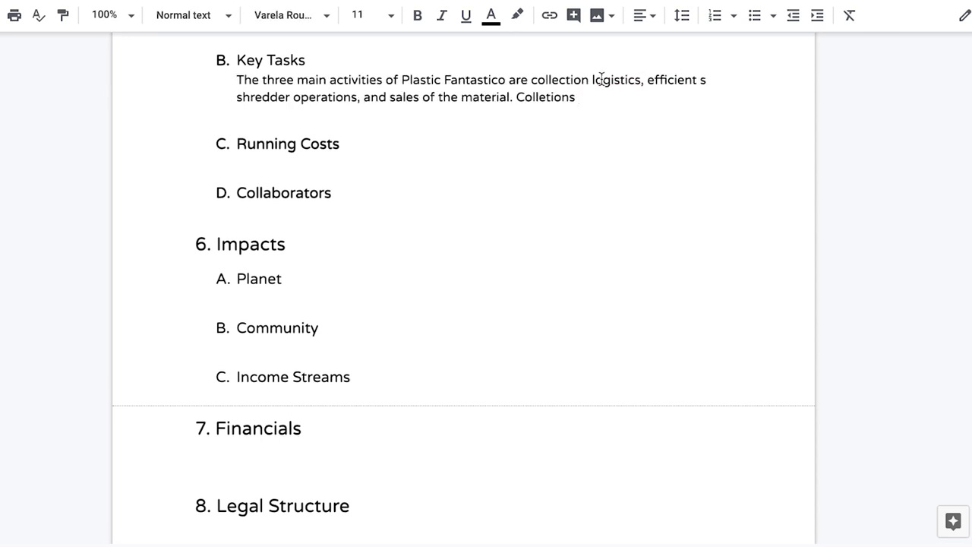
type(" logistics is a notoriously difficult task (managing customers, on time pickup, and")
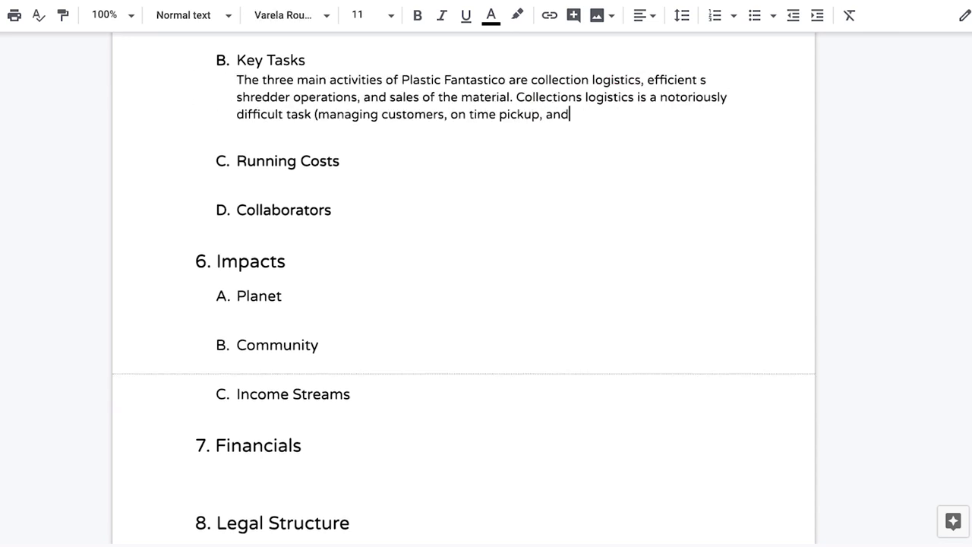
key("BackSpace")
key("BackSpace")
key("BackSpace")
type("clean maintenance of the bins and space). ")
type("Filip our co-founder ")
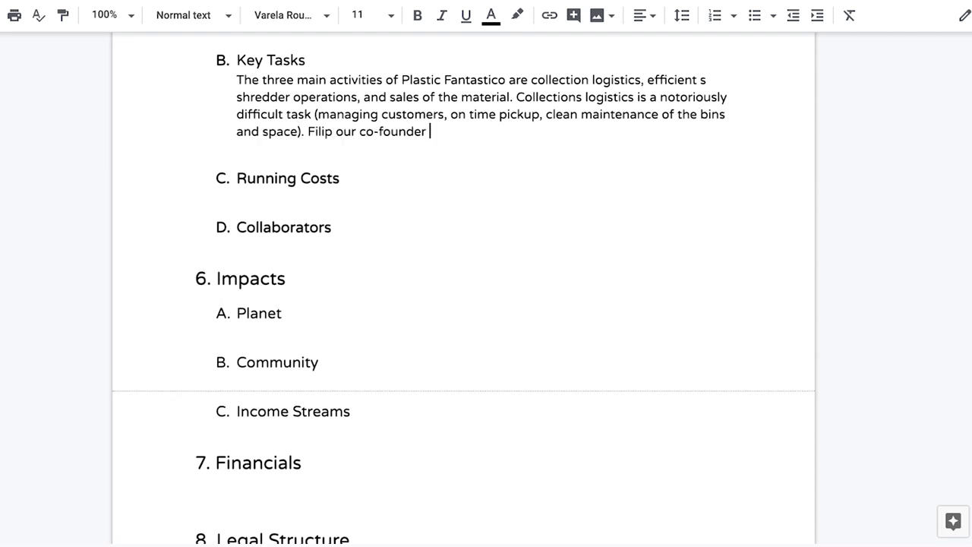
type("previously ran a collections operation for a large recycling company, and will be leading this part of the busn")
type("ness. Shredder operations is the core of our business - this is the main value we are creating. ")
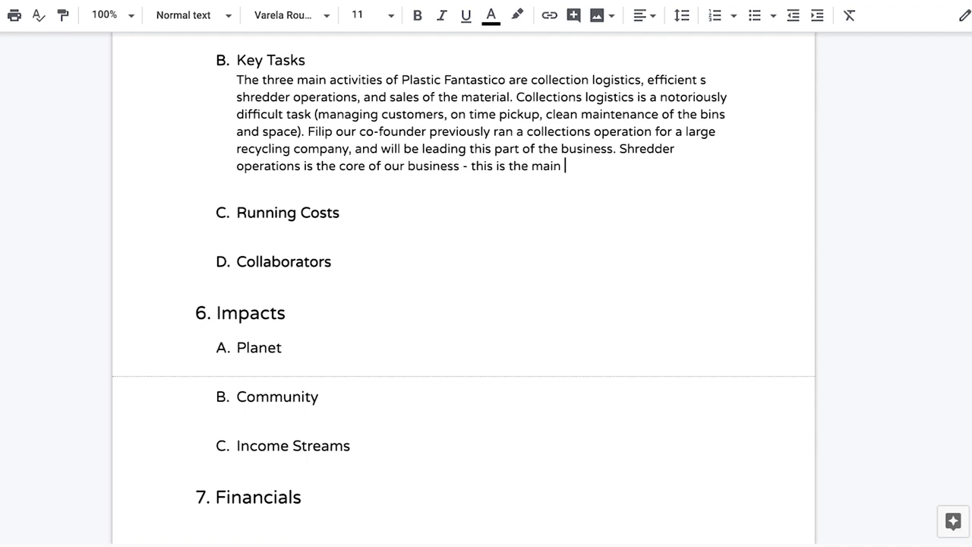
type("Taking a material considered as waste, and turning it into a useful raw material for production facilitites to make new product.")
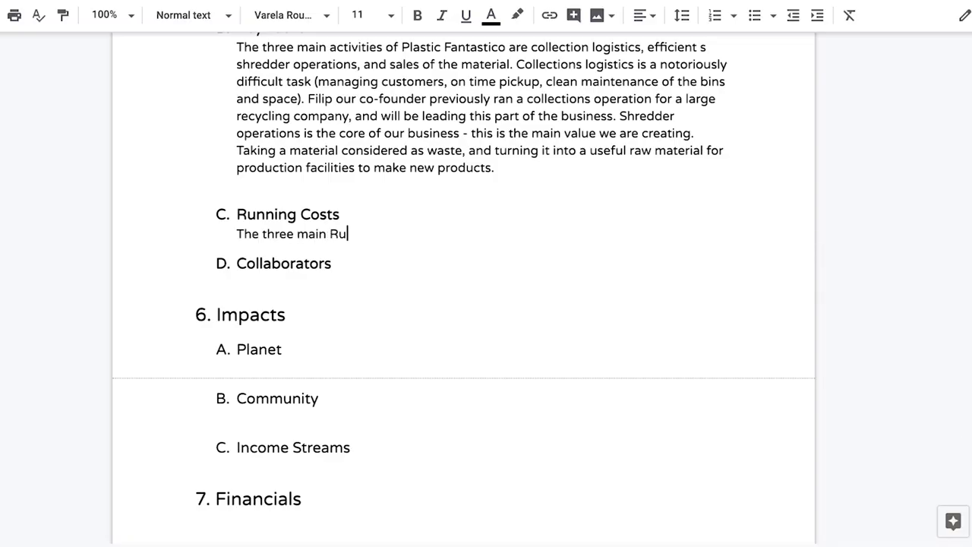
type("nning costs we will face are employee wages, petrol and bins. Our collection operations tak")
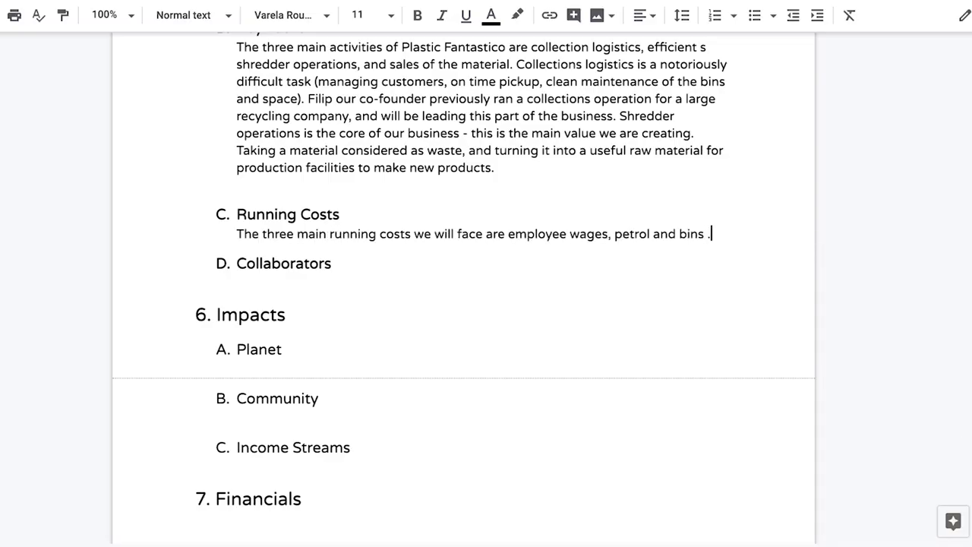
type("e a lot of human power, and we will be paying employees to carry out this work. Driving from business to ")
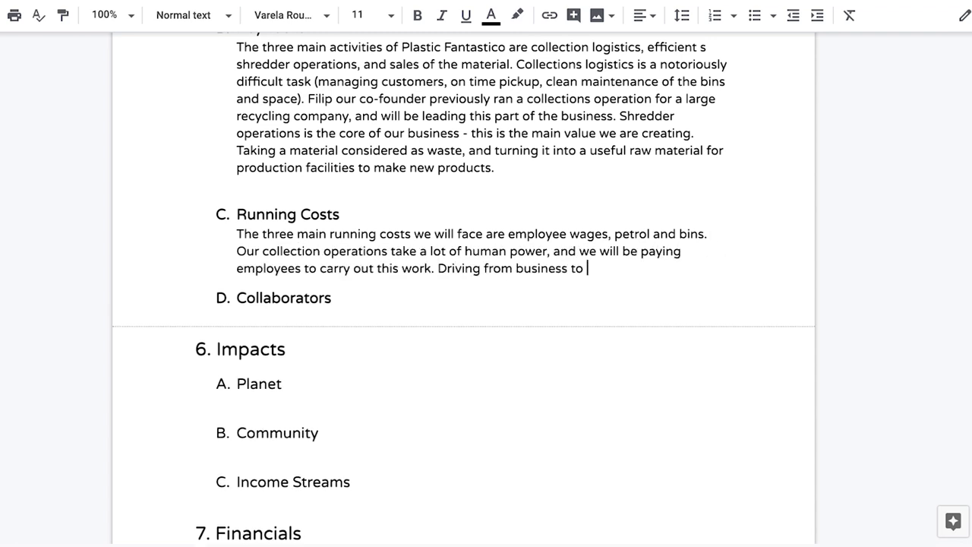
type("business picking up their material requires petrol, which will be a significant cost to us. Lastly bins will need to be purchased and dropp")
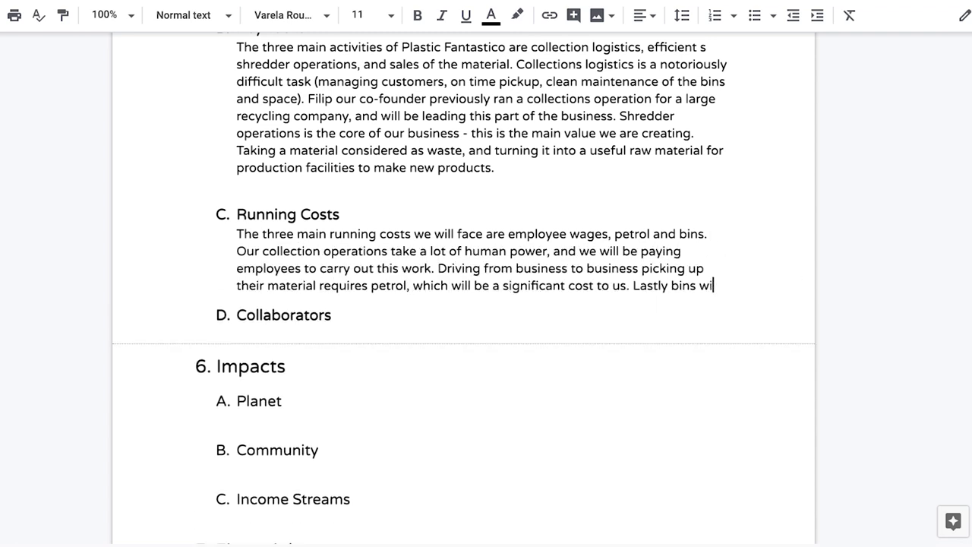
type("ed off at each customer. These bins will need to be replaced over tim")
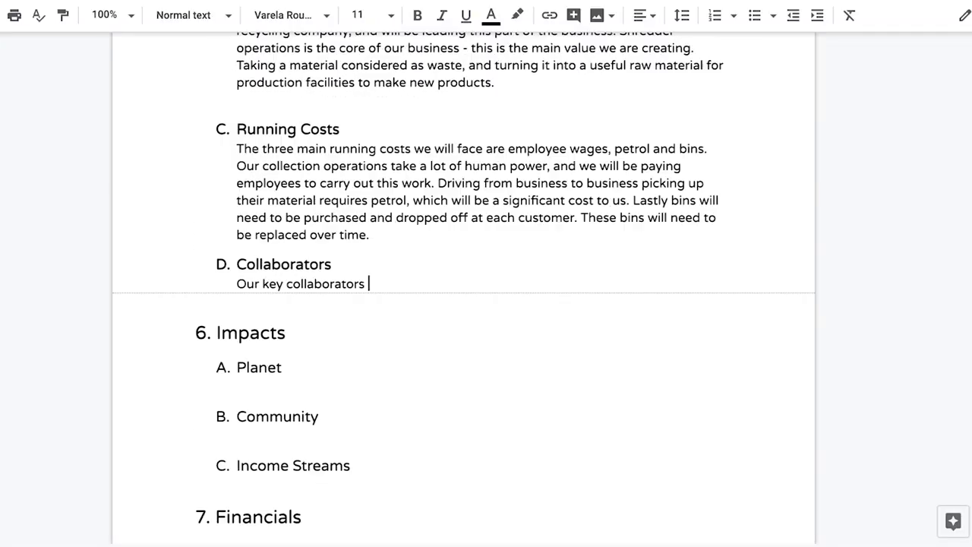
Write Collaborators naming Zero Waste Westfield, the sanitation department and the business incubator director.
scroll(463, 289, "up", 1)
type("will be ze")
key("BackSpace")
key("BackSpace")
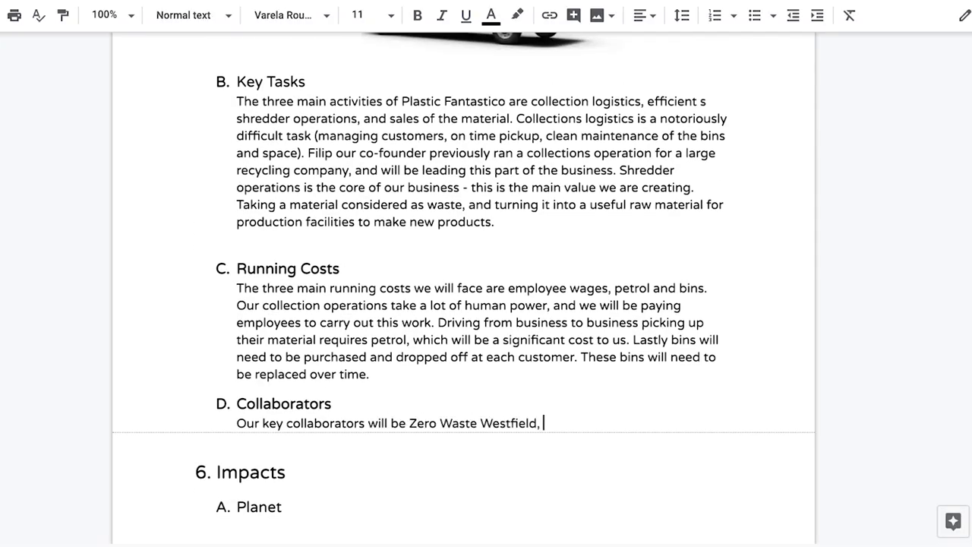
type("our local business incubator. Zero Waste")
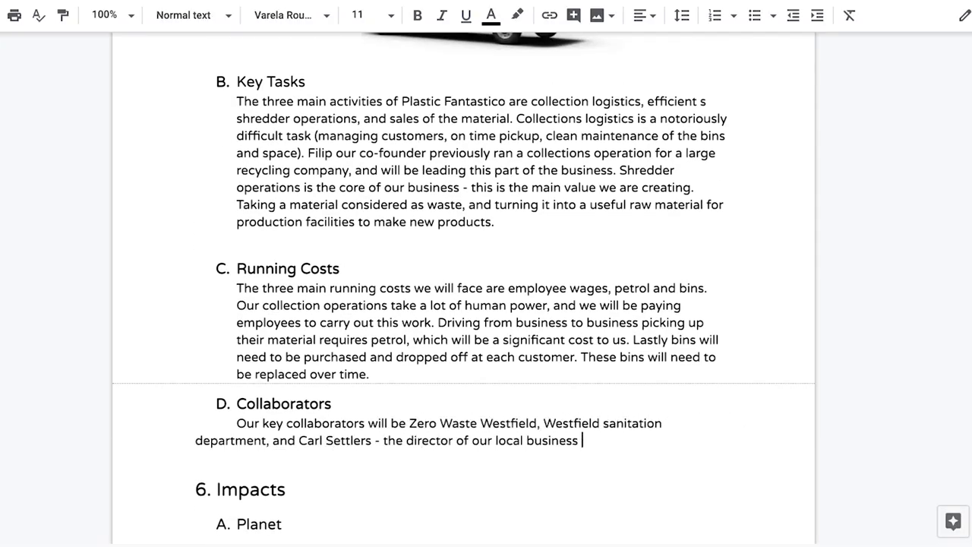
scroll(463, 288, "down", 1)
scroll(464, 289, "down", 1)
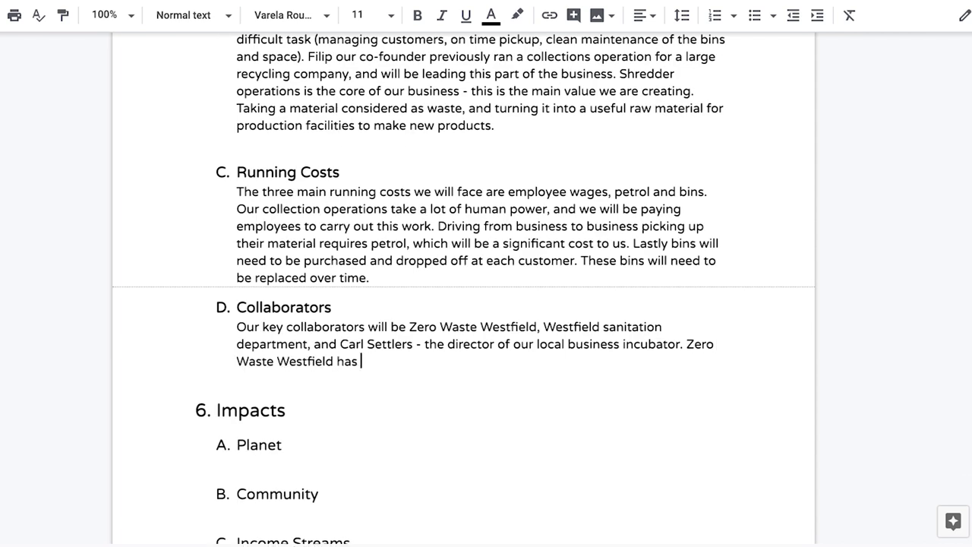
type("Westfield has agreed to help us reach out to their business members. Westfield sanitation department gives out grants for recycling projects, which ")
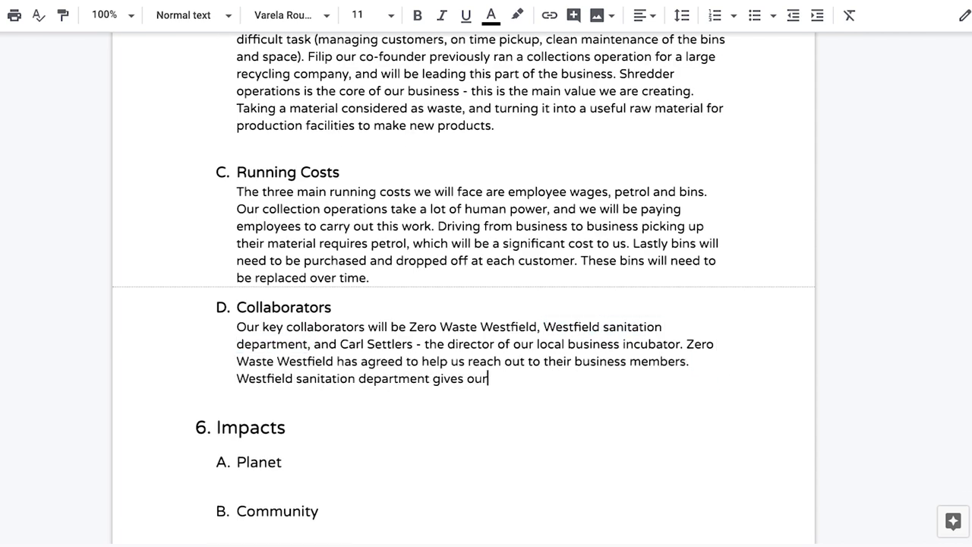
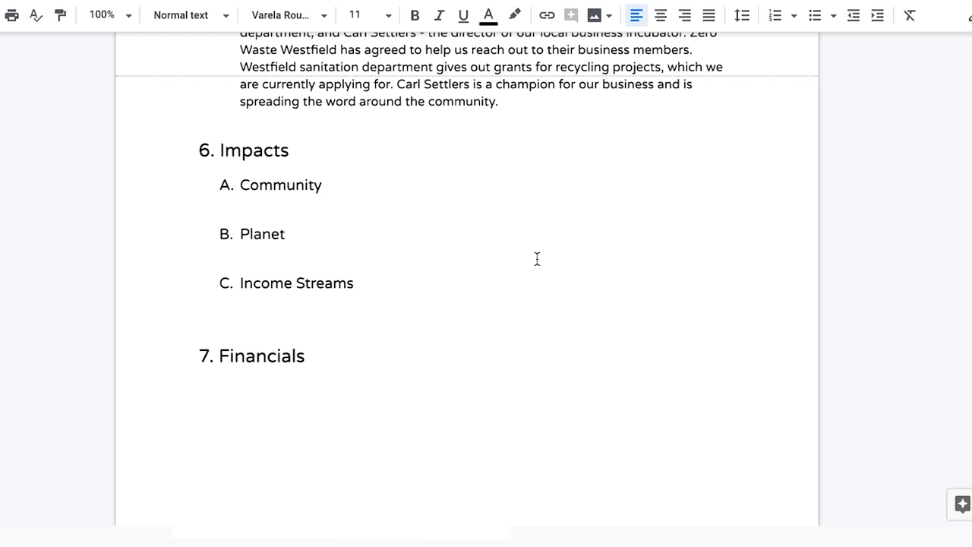
Write the Community paragraph on recycling's educational benefit and a pledge measurable on the community.
type("The impact of plastic collection and recycling also have a huge educational benefit to the community. Through seeing ")
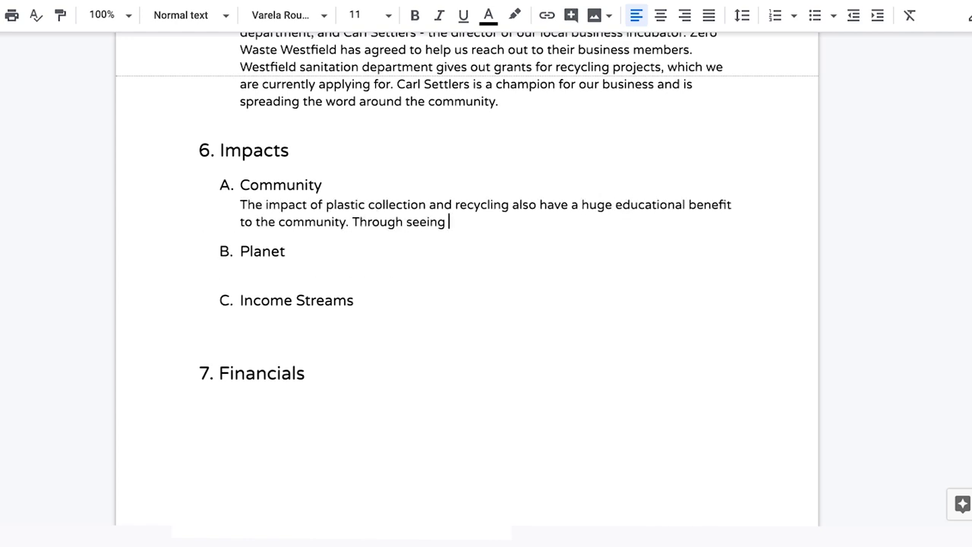
type("our collection programs and products created other workspaces, people are sho")
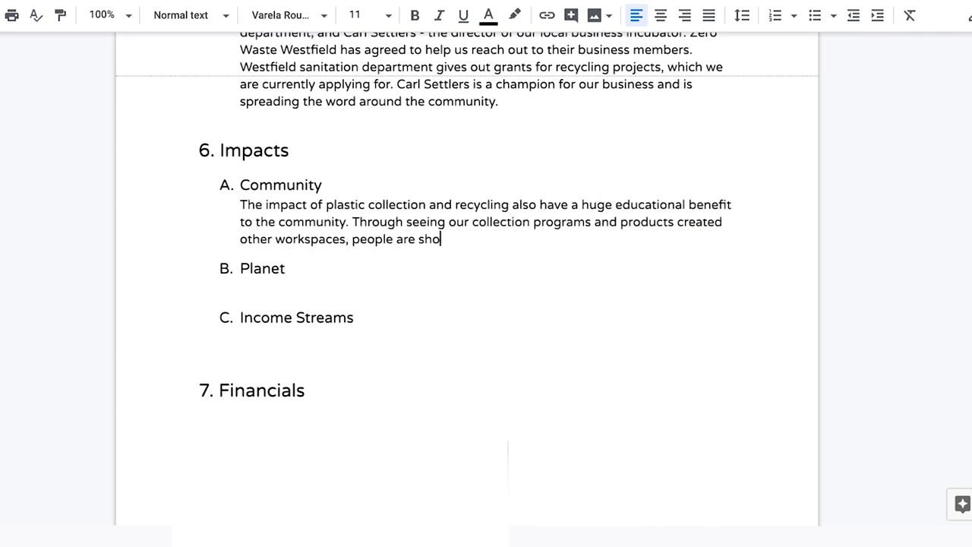
type("wn the value of plastic as a material. This show that pastic")
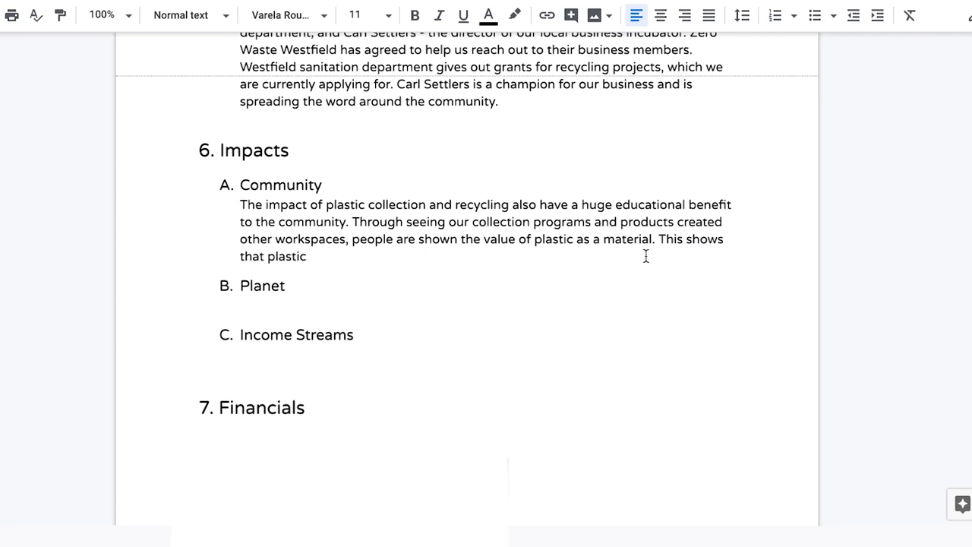
type(" isn't something that should be used for single use items, but saved for long term uses. We will be hosting a pl")
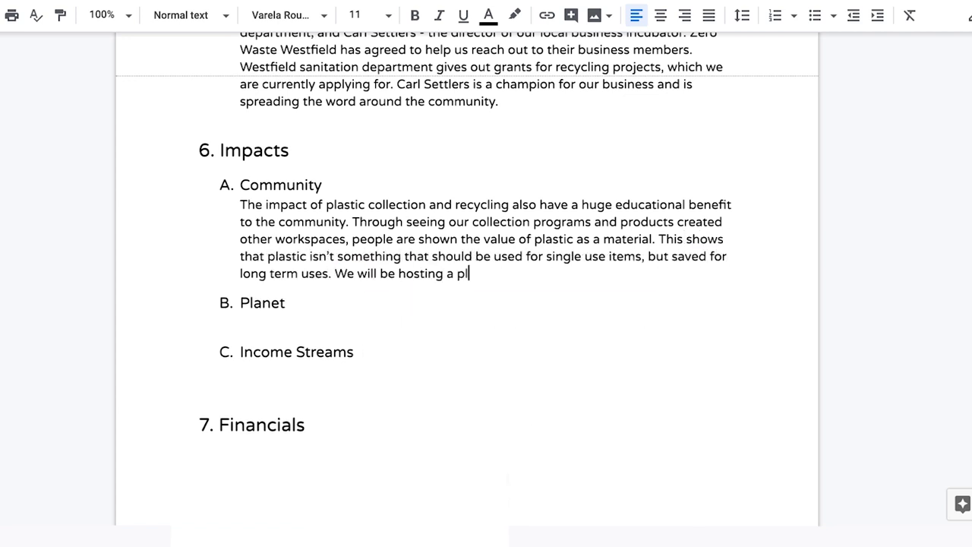
type("astic reduction pledge, which will be part of our educational cop")
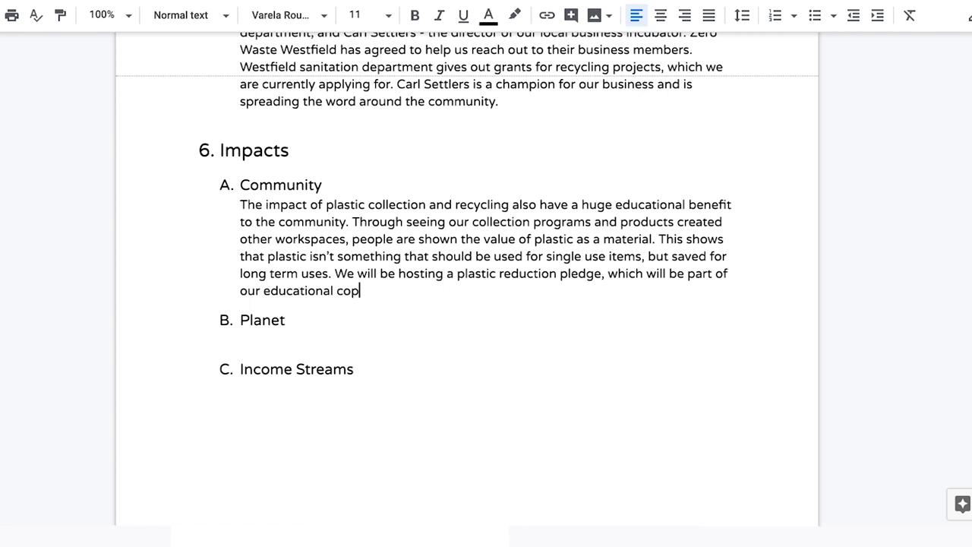
key("BackSpace")
type("mponent and measurable on the community.")
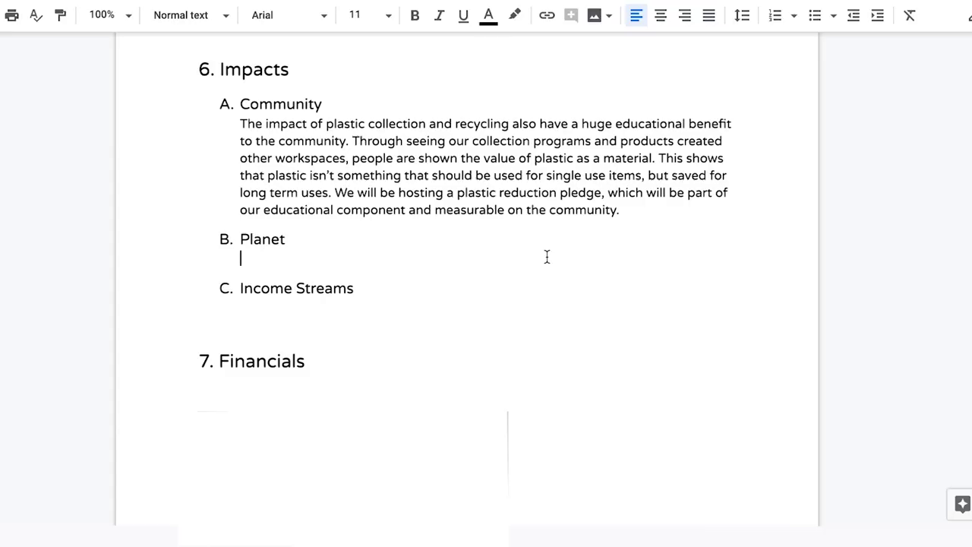
Type the Planet paragraph on tackling Westfield's plastic waste problem as Plastico Fantastico's main goal.
type("Fir")
type("st and foremost Plastico Fantastico's goal is to deal with the plastic waste problem in Westfield ")
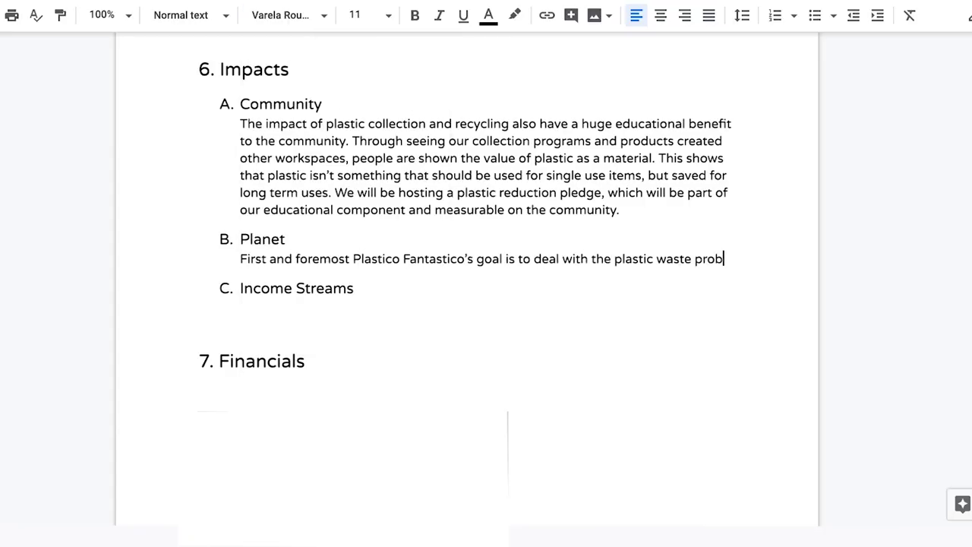
type(" We will be helping the planet by mak")
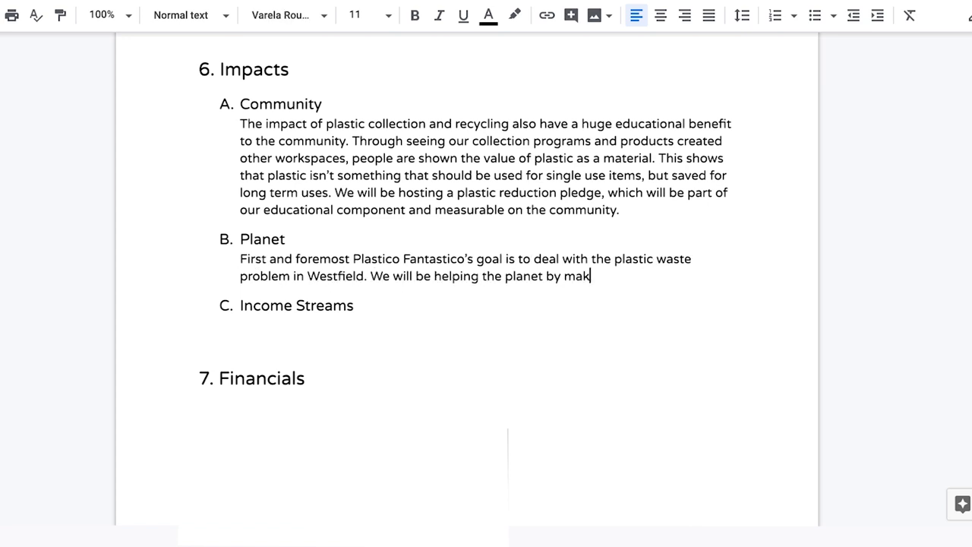
type("ing sure that this material is appro")
type("eful product instead of ")
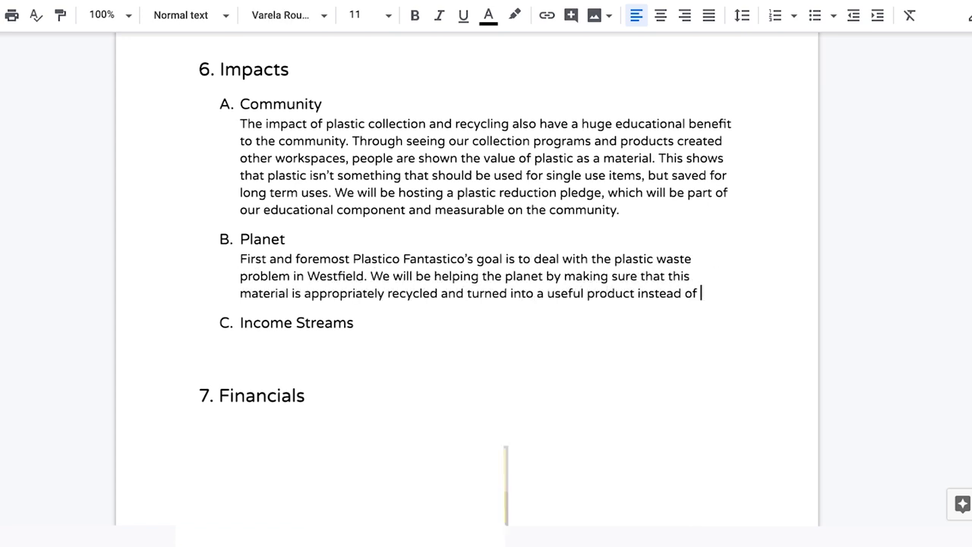
type("We will be measuring our impact on the plas")
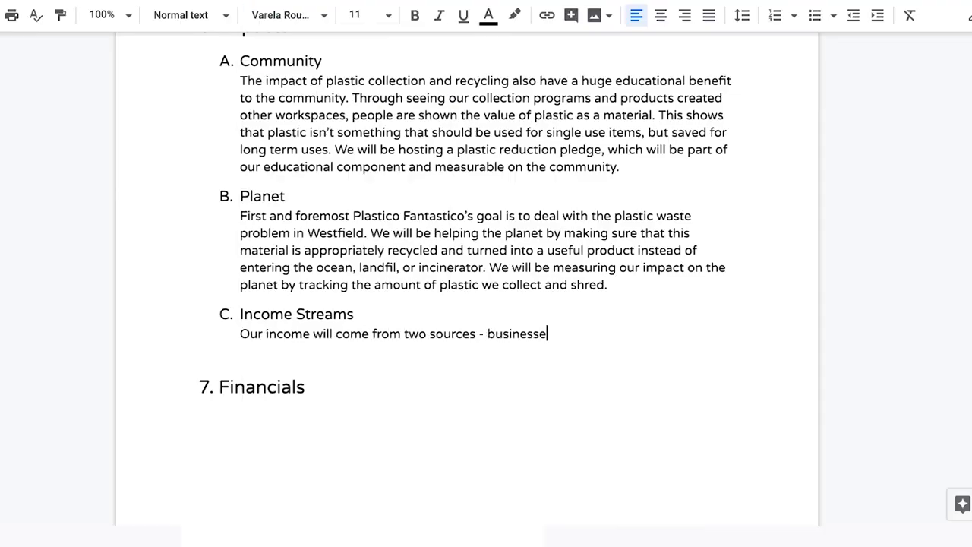
Continue the Income Streams text on businesses paying for the collection service, correcting typos.
key("BackSpace")
key("BackSpace")
key("BackSpace")
key("BackSpace")
key("BackSpace")
key("BackSpace")
key("BackSpace")
key("BackSpace")
key("BackSpace")
key("BackSpace")
key("BackSpace")
key("BackSpace")
type("pay for our colle")
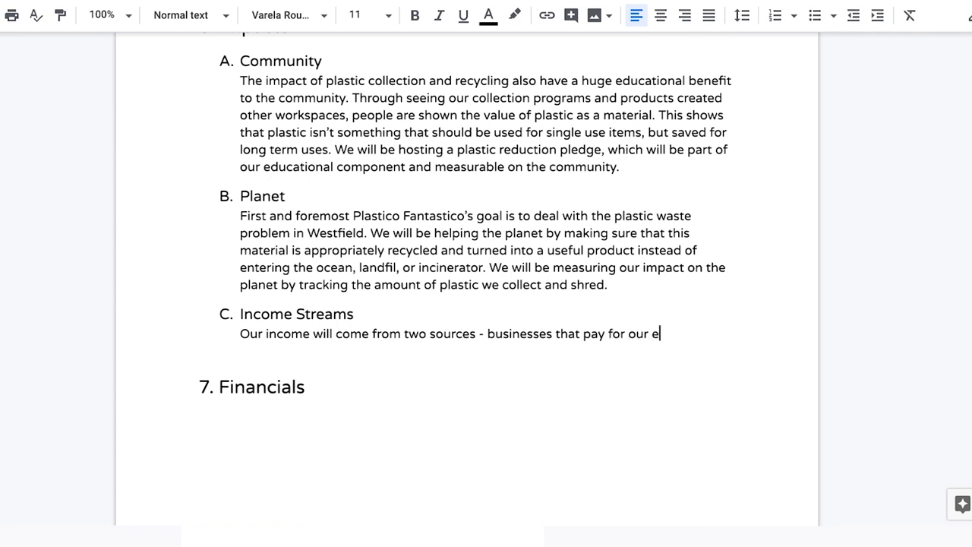
key("BackSpace")
type("collection service, and Precious Plastic workspaces that buy our shredded plastic. WE")
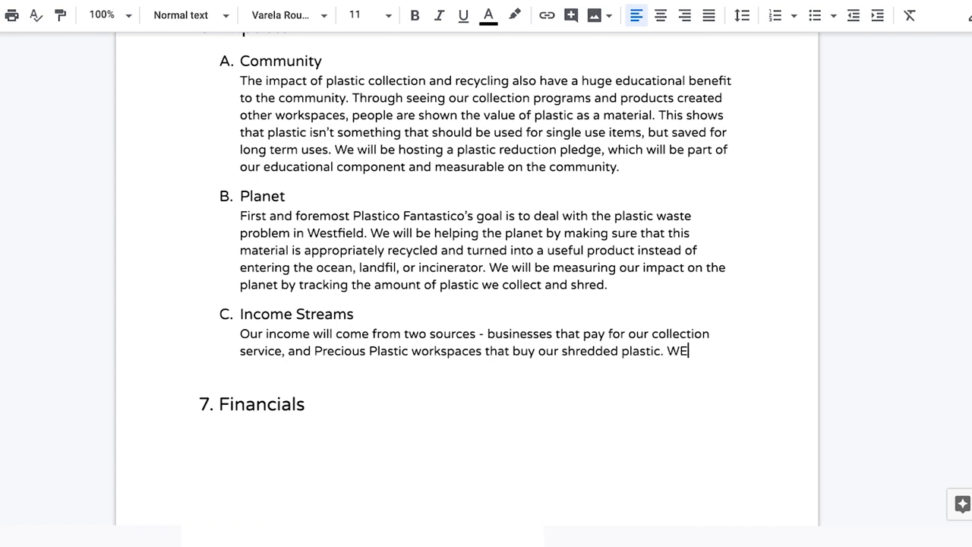
key("BackSpace")
type("e envision this to be a 60/40 split between the collection and sales")
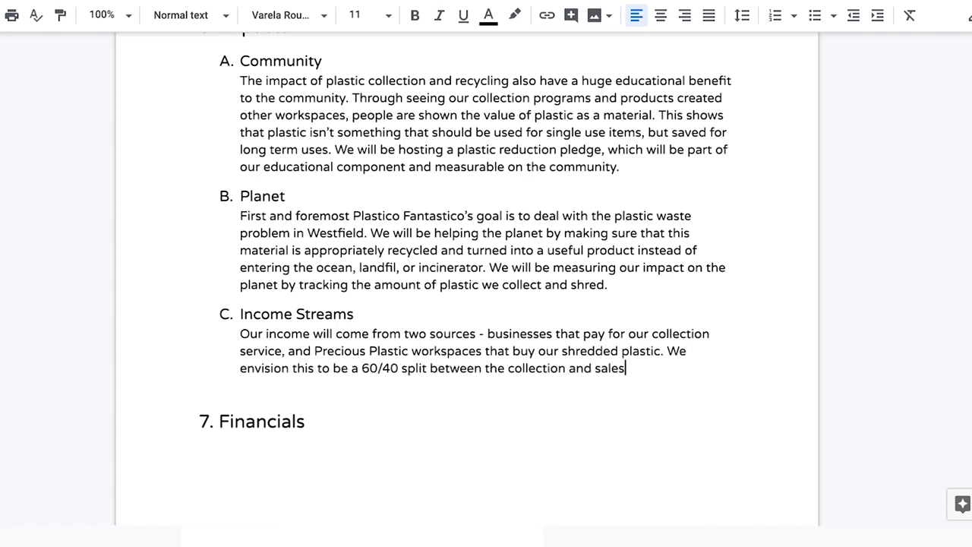
type("nue.")
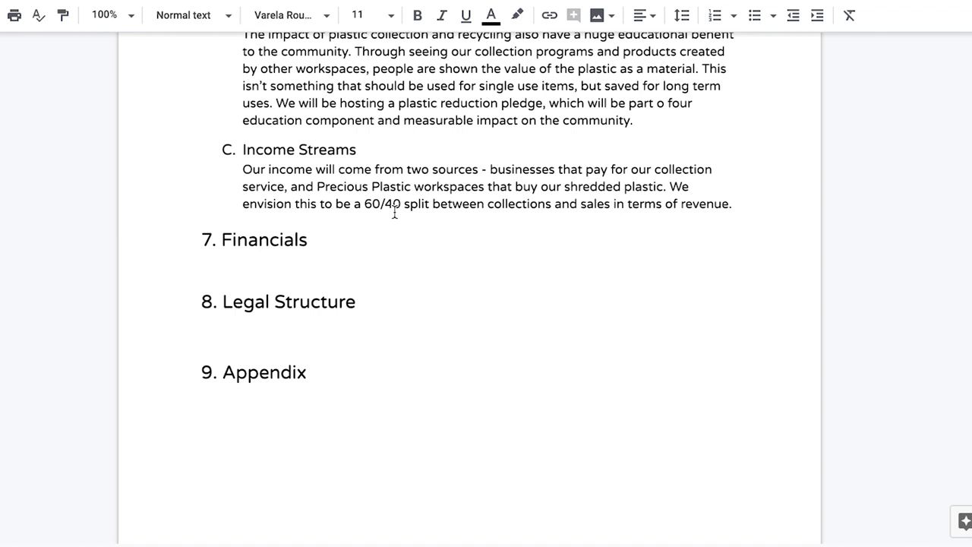
Paste the Investment Costs table, from the 3,000.00 shredder to the 5000.00 cargo van, under 7. Financials.
key("ctrl+v")
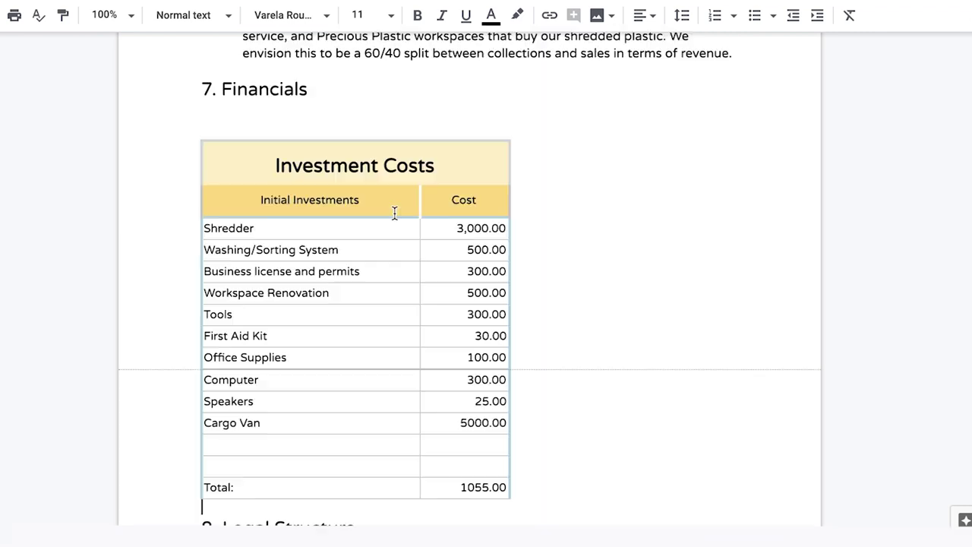
left_click(488, 70)
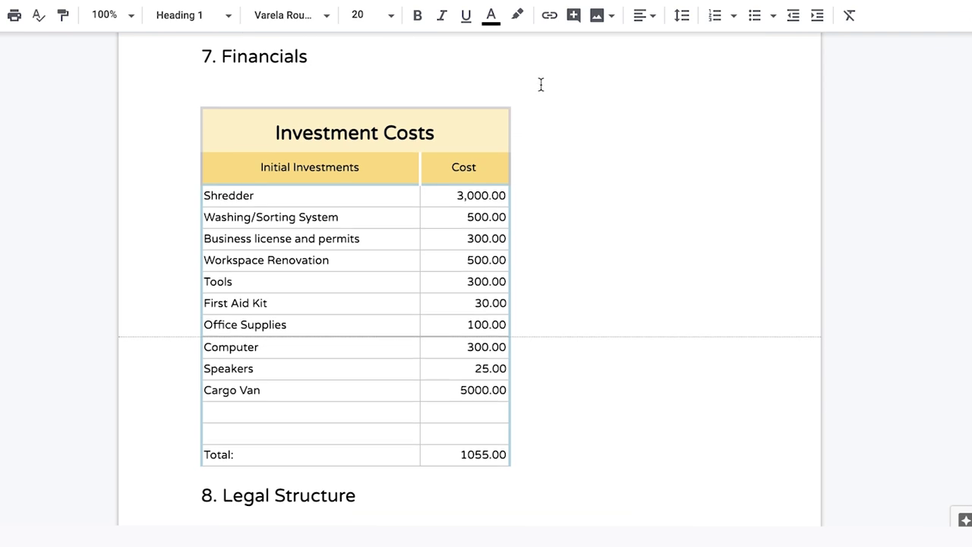
scroll(566, 245, "down", 1)
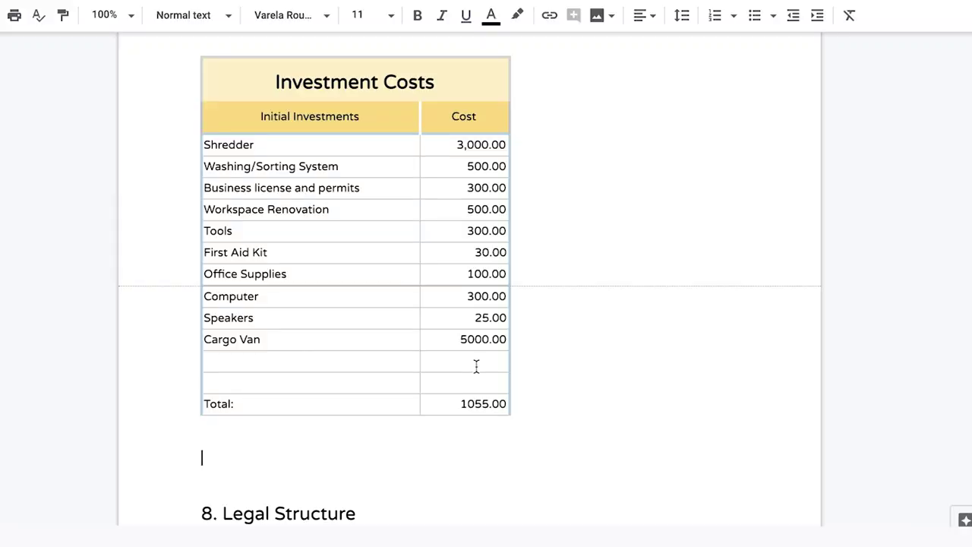
Scroll through the Profit and Loss Statement and CashFlow tables below Investment Costs to review them.
scroll(476, 366, "down", 4)
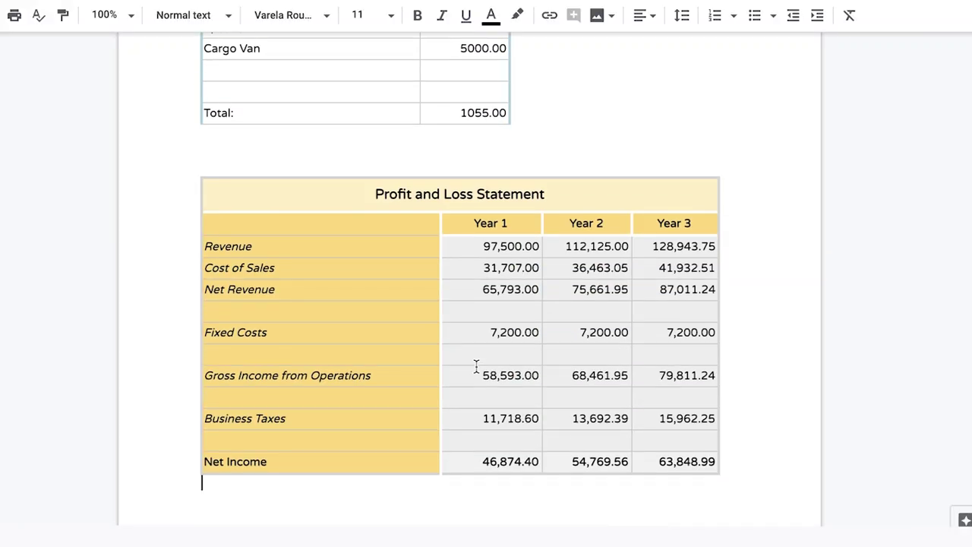
scroll(476, 366, "down", 6)
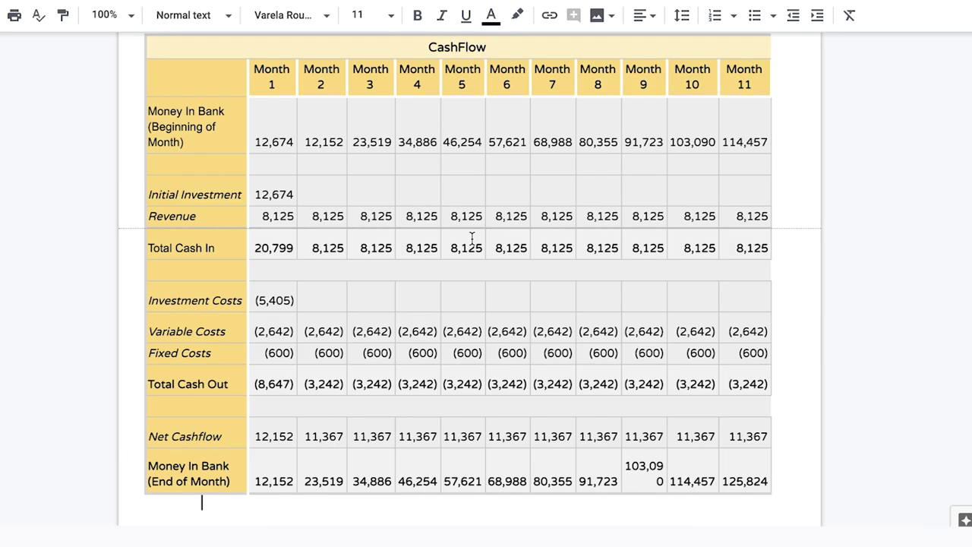
scroll(471, 238, "up", 1)
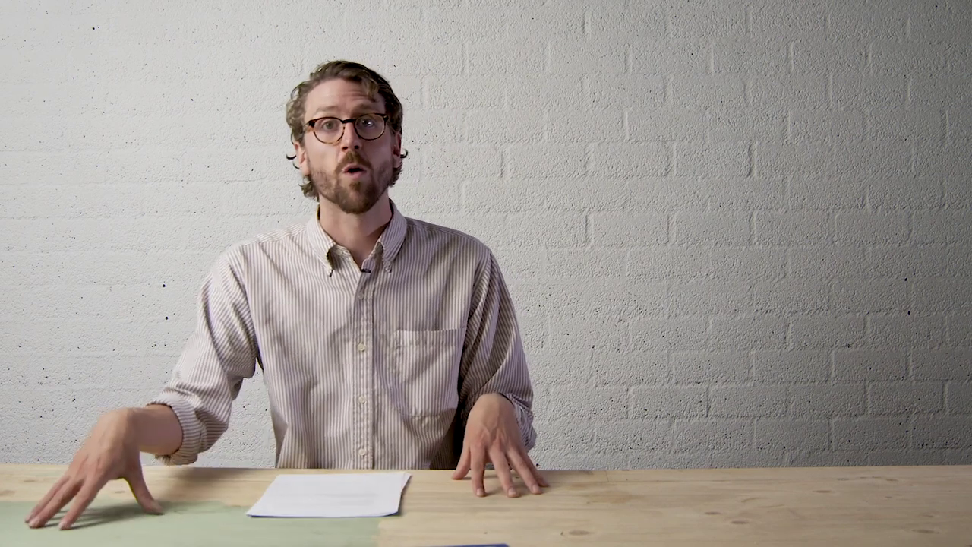
Replace the draft Legal Structure line with the liability structure and three members holding 33% each.
type("leg")
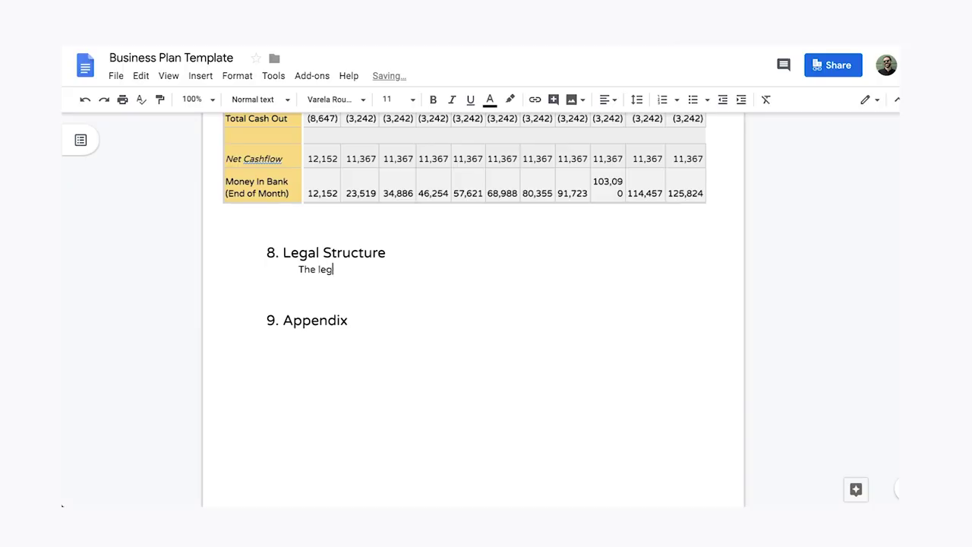
type("al strucutre of Plastico")
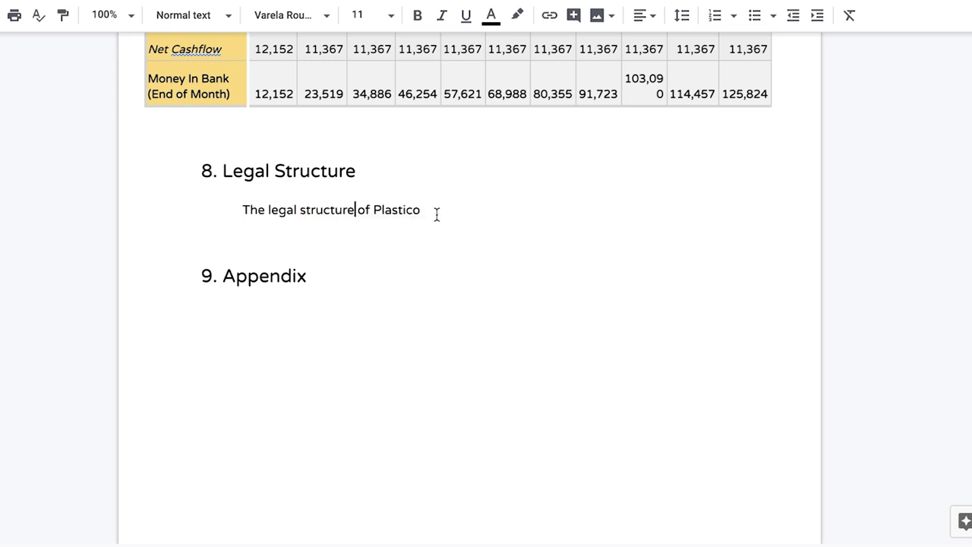
triple_click(437, 214)
type("Plastico Fantastico is structured as a liability, and all three current members ")
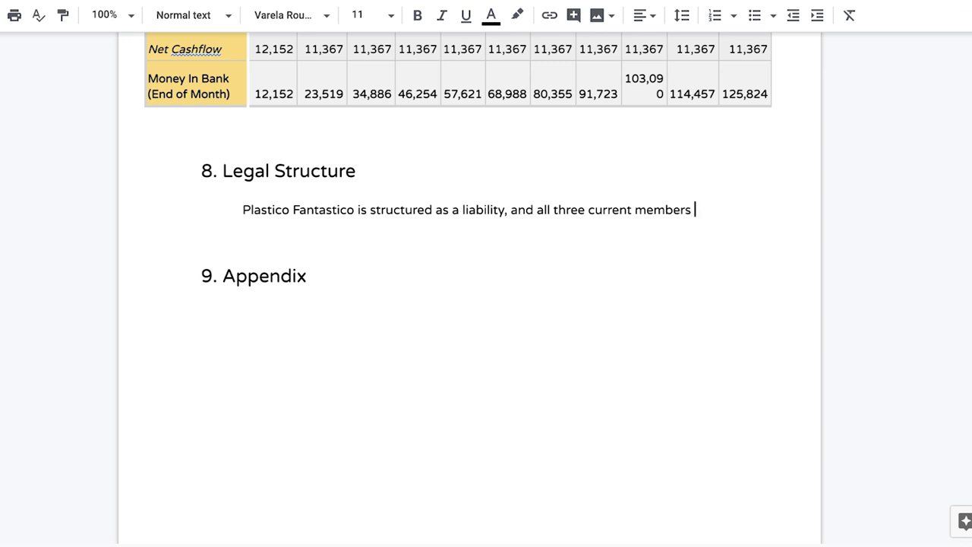
type("hold equal shares (Joseph 33%, Filip 335")
key("BackSpace")
type("%, and Carmen 33%). We are in the proce")
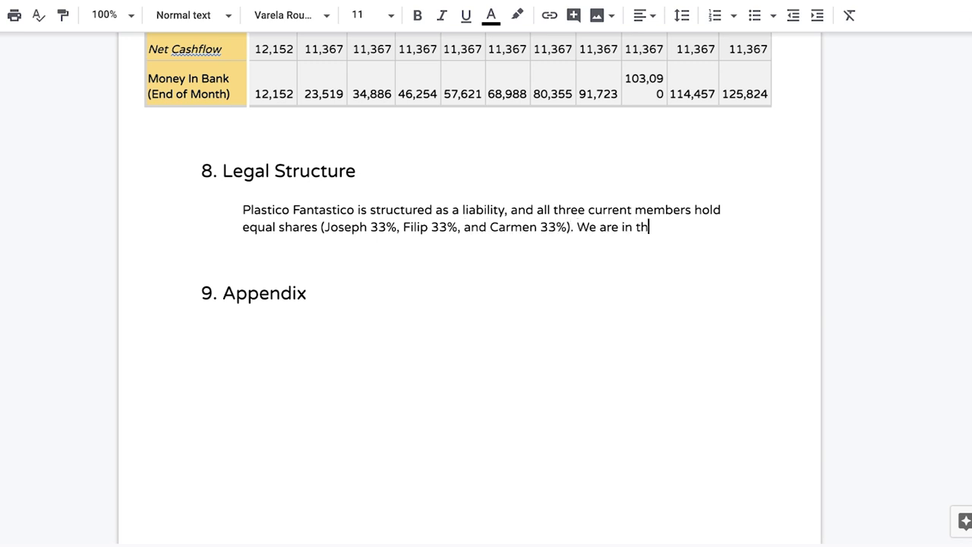
Add that grant funding is being sought to cover the initial startup costs.
key("BackSpace")
key("BackSpace")
key("BackSpace")
key("BackSpace")
key("BackSpace")
key("BackSpace")
key("BackSpace")
key("BackSpace")
key("BackSpace")
key("BackSpace")
key("BackSpace")
key("BackSpace")
type("ske")
key("BackSpace")
key("BackSpace")
type("eeking grant funding to ")
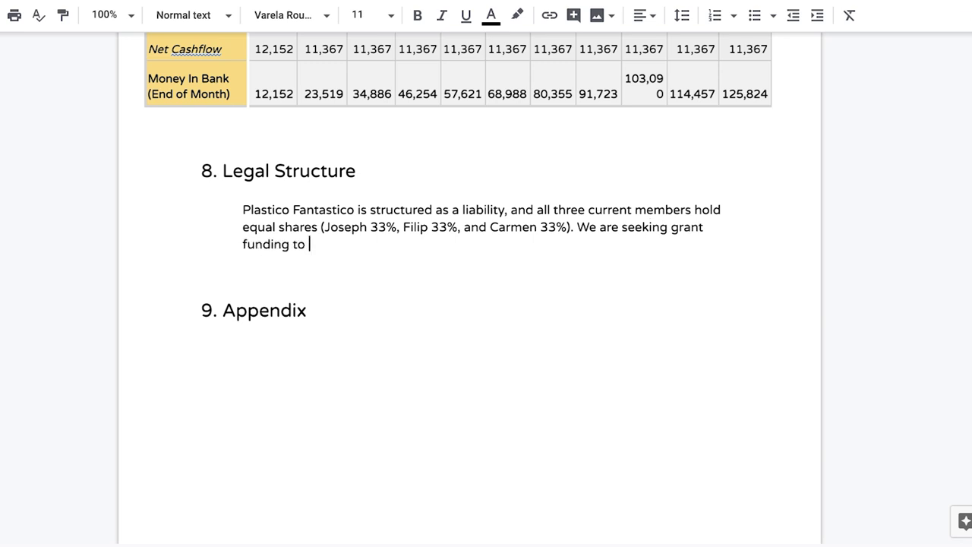
type("provide the capital inves")
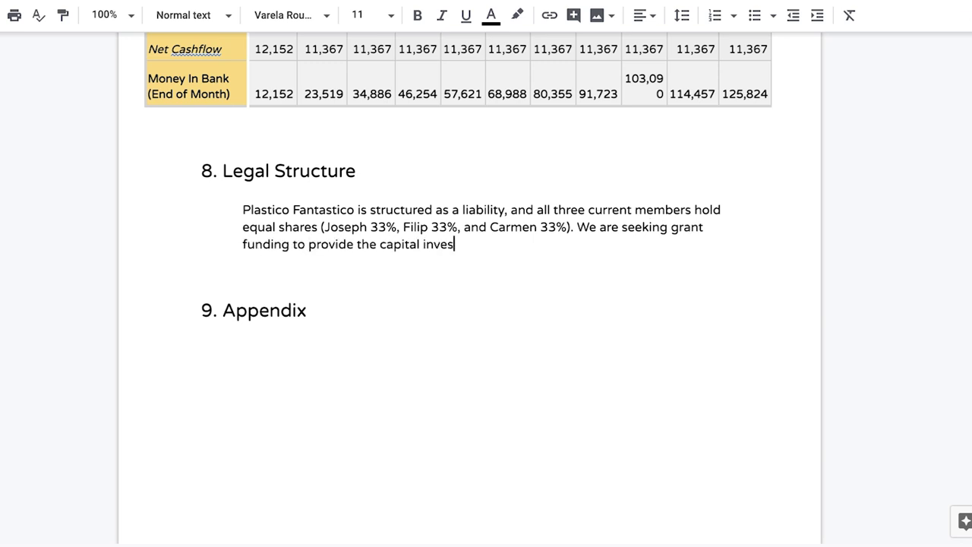
type("tment for our initial startup costs.")
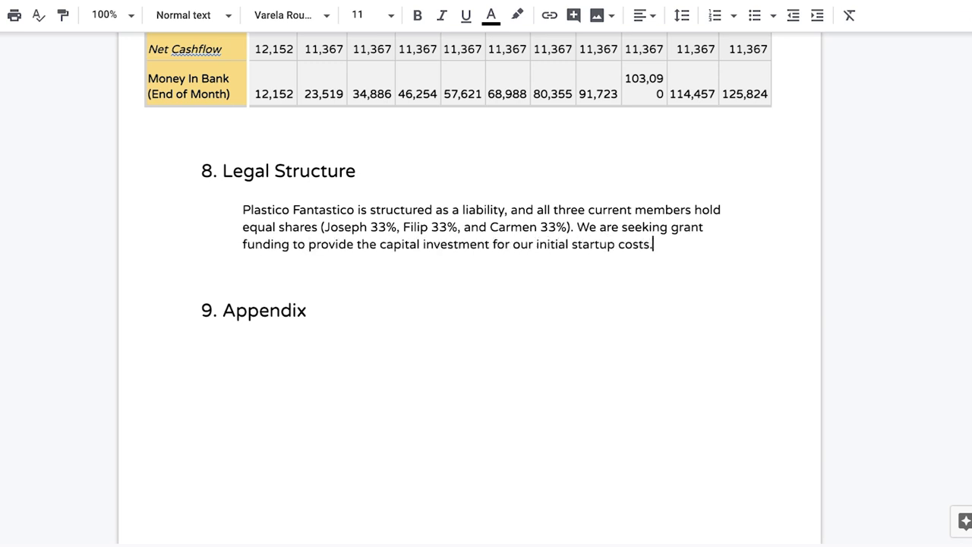